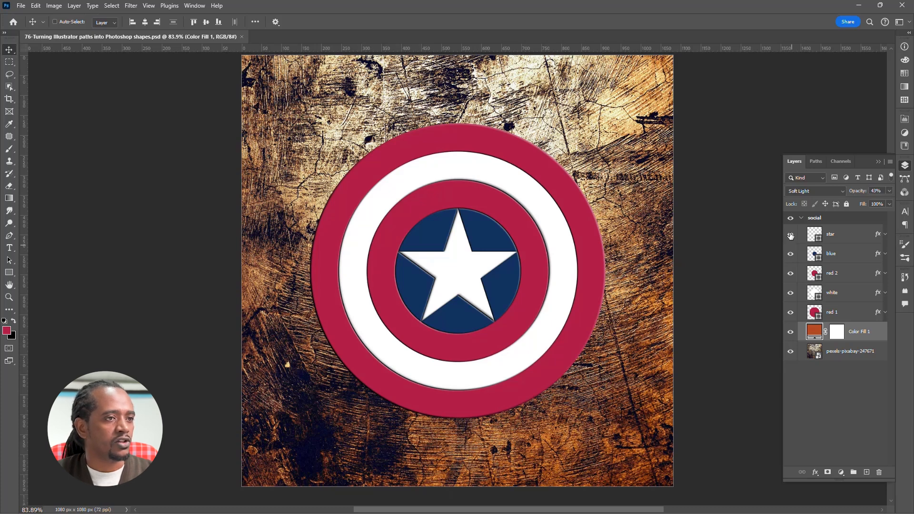
Hide the star, blue, red 2, white and red 1 layers, and switch to the superhero shield document in Illustrator
drag(790, 236, 790, 313)
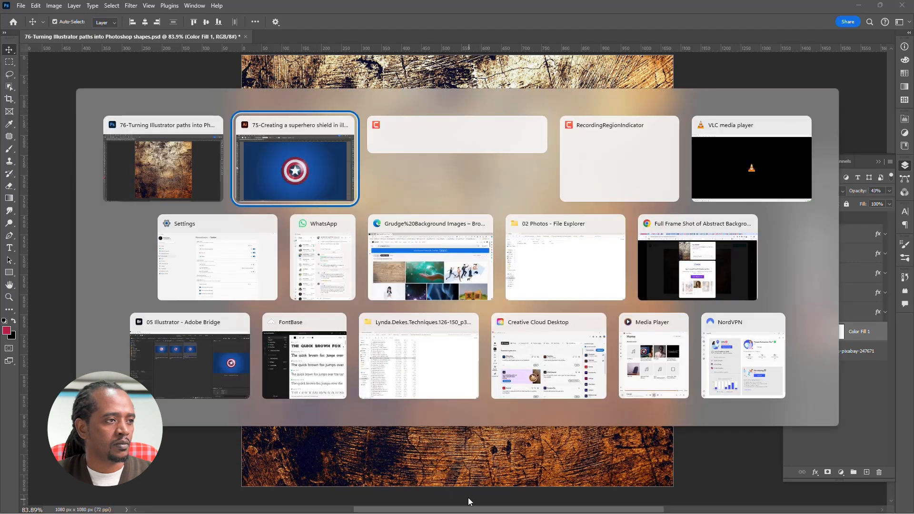
key(alt+Tab)
click(305, 181)
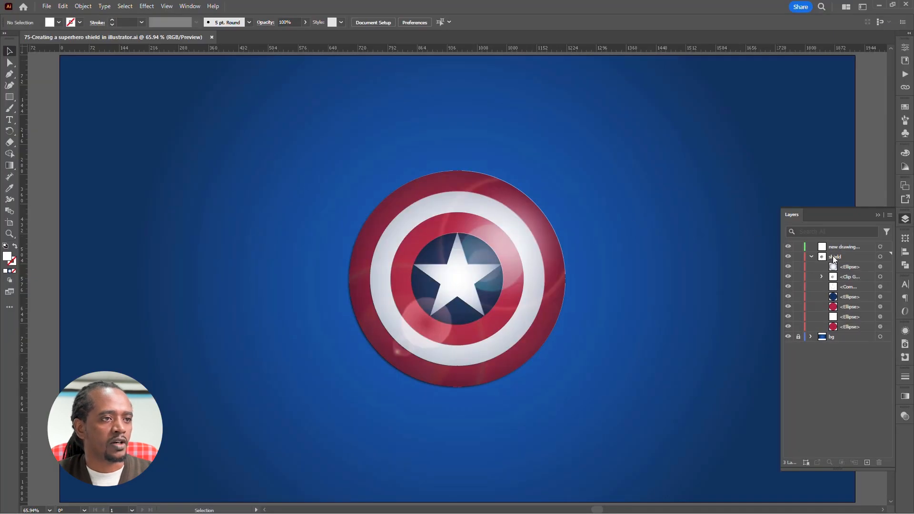
Hide the shield layer's uppermost ellipse and clip group, and select the star and the four circles beneath them
drag(788, 266, 788, 278)
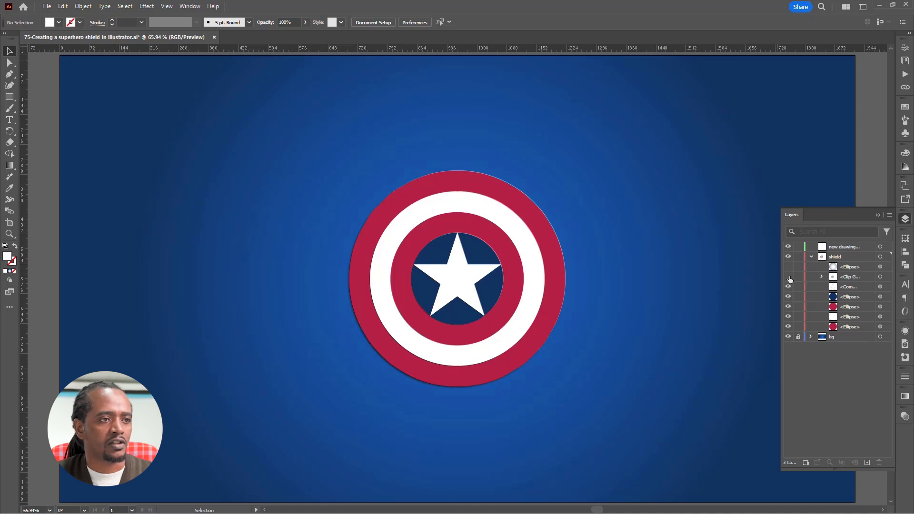
click(880, 286)
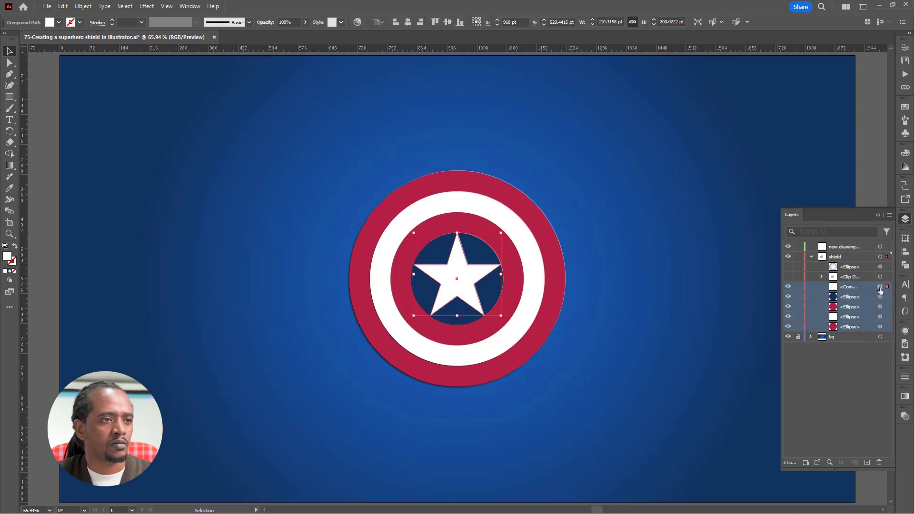
shift+click(880, 326)
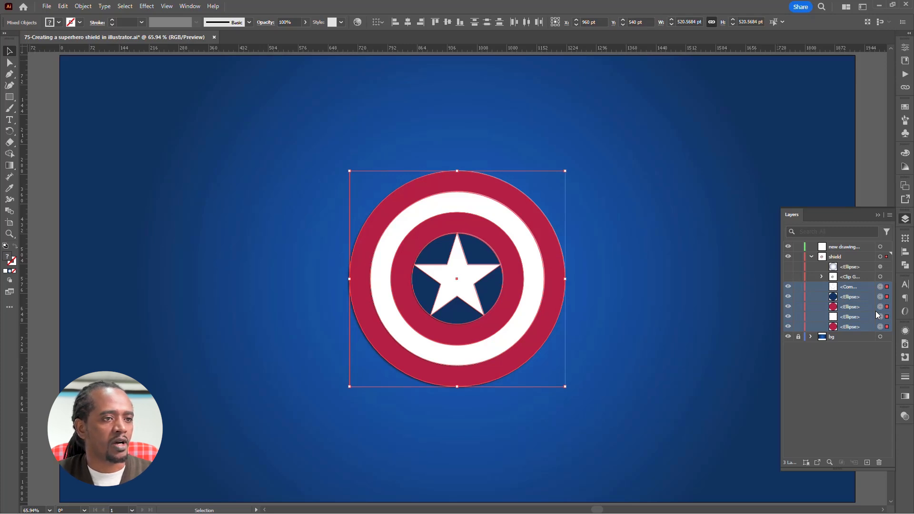
Reduce the selected star and circles to basic appearance
click(905, 330)
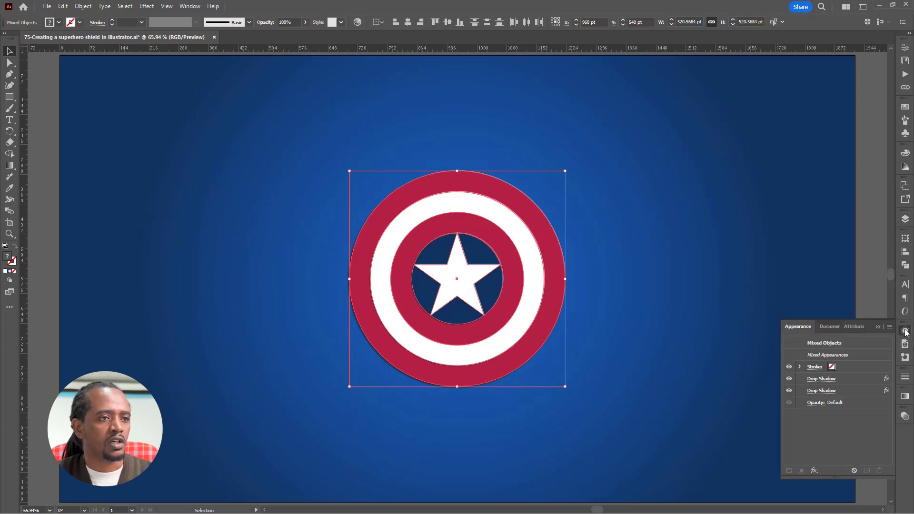
click(889, 326)
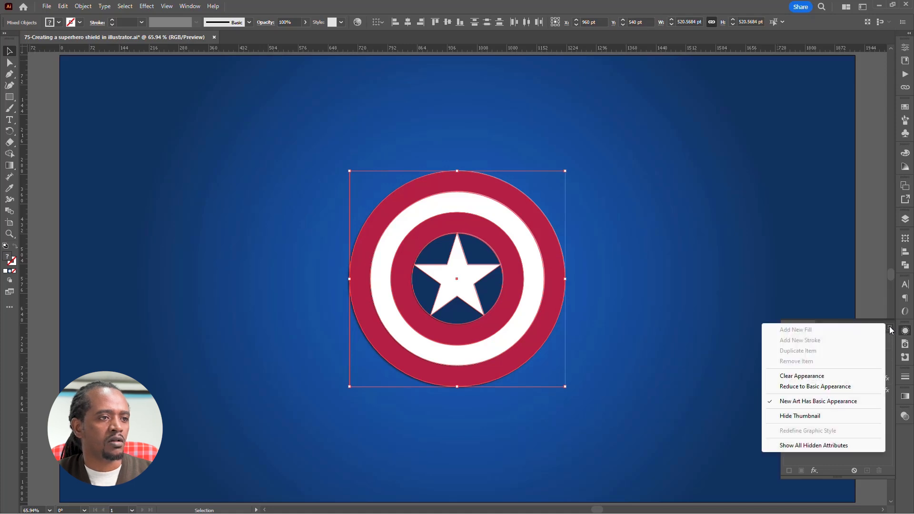
click(842, 388)
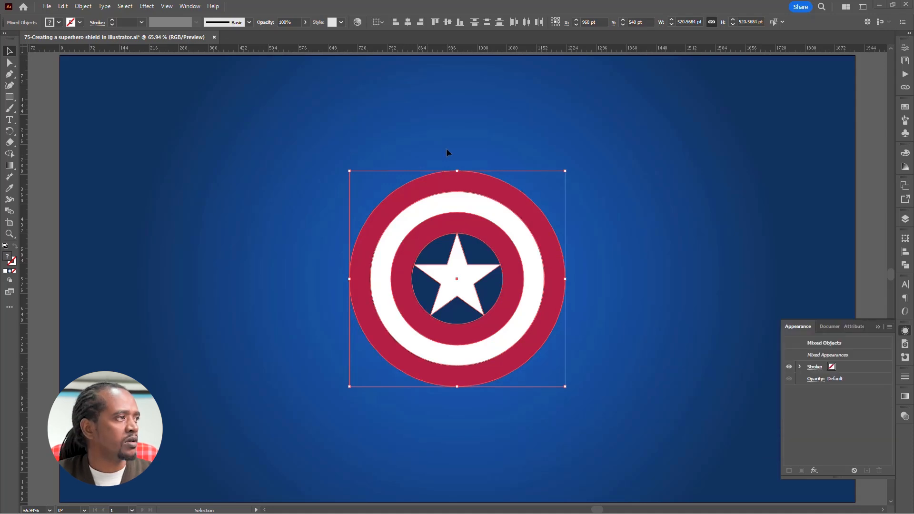
Copy the selected shield shapes and switch back to the Photoshop document
click(62, 6)
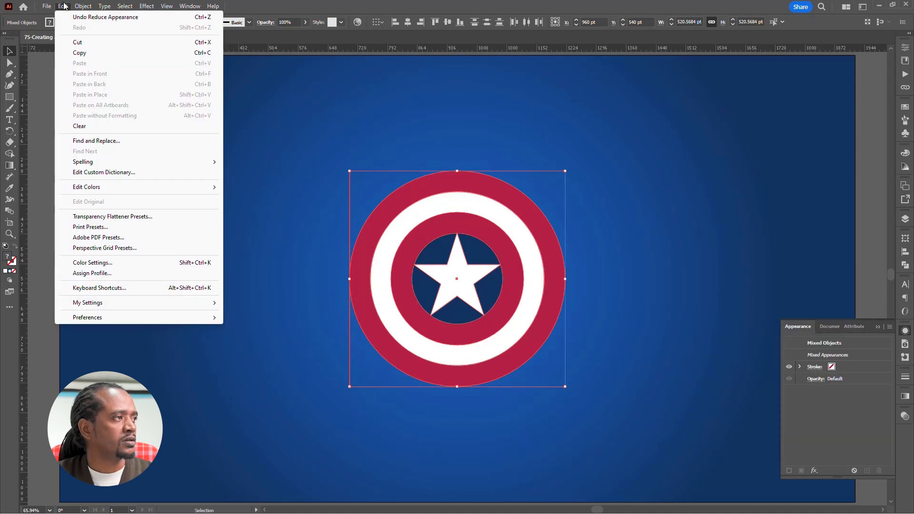
click(97, 53)
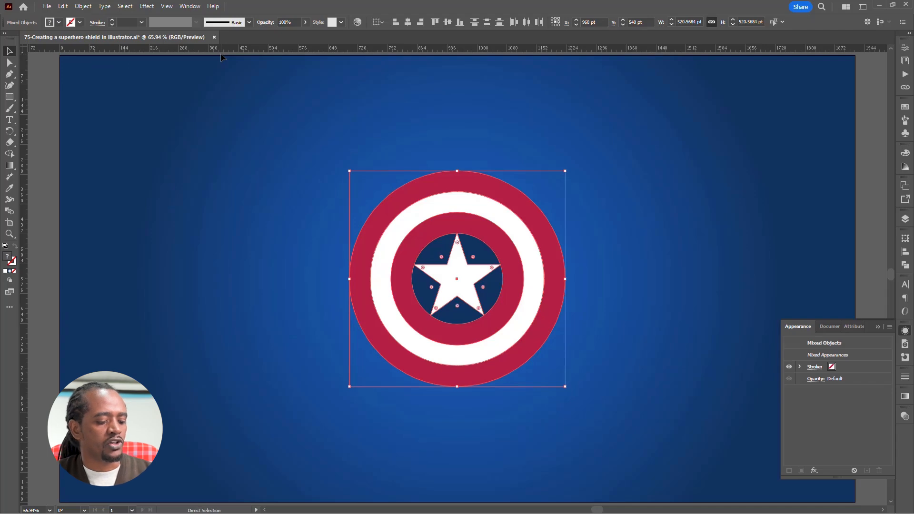
key(alt+Tab)
click(623, 170)
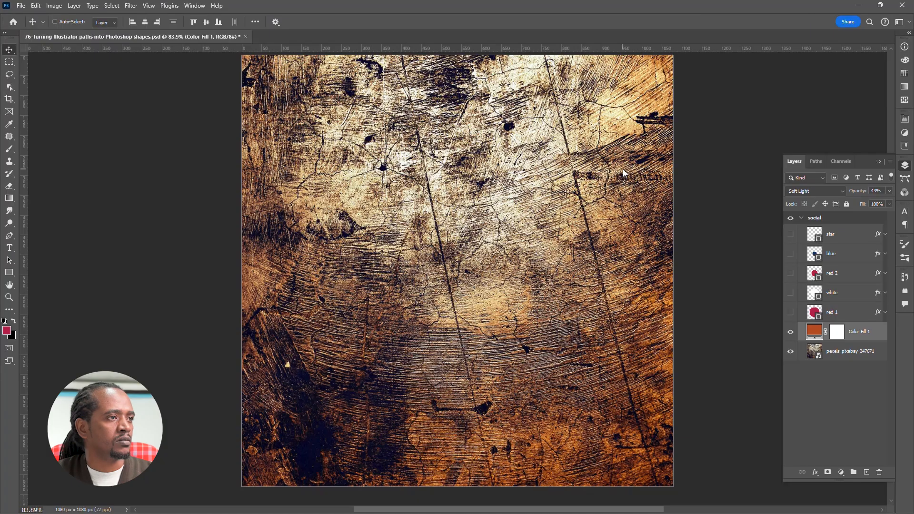
Paste the shield paths as a shape layer and enlarge the shape proportionally from its centre to about 812 px wide
click(39, 6)
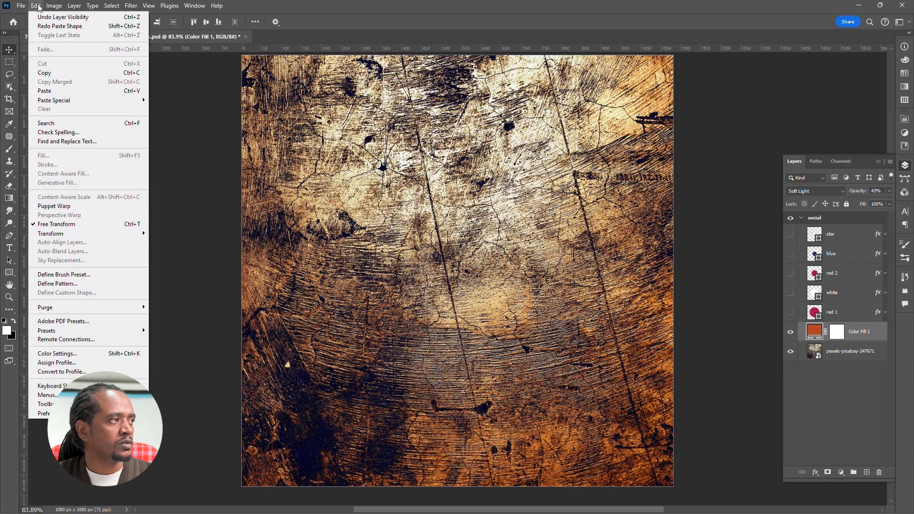
click(63, 91)
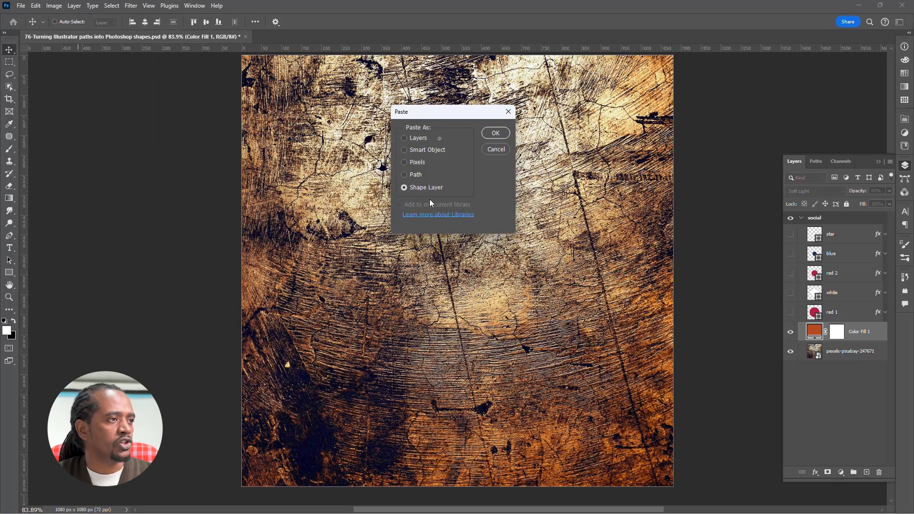
click(496, 134)
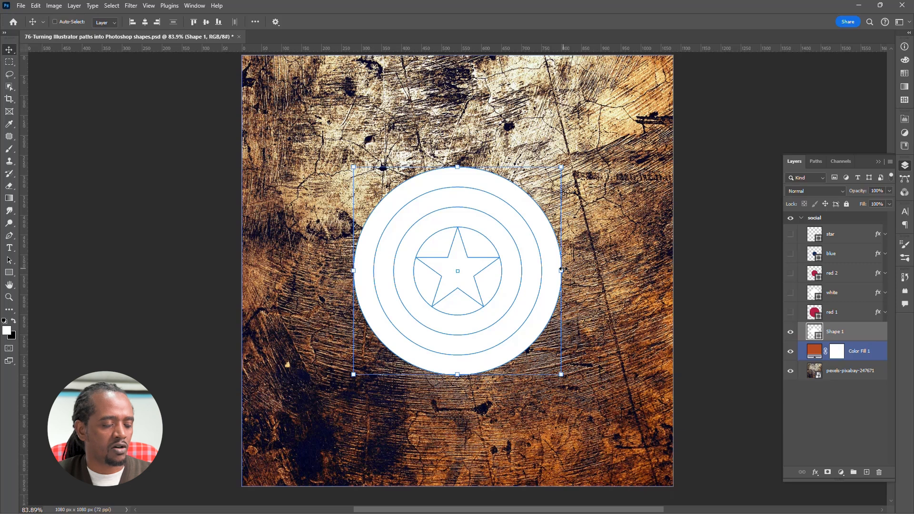
drag(563, 270, 620, 270)
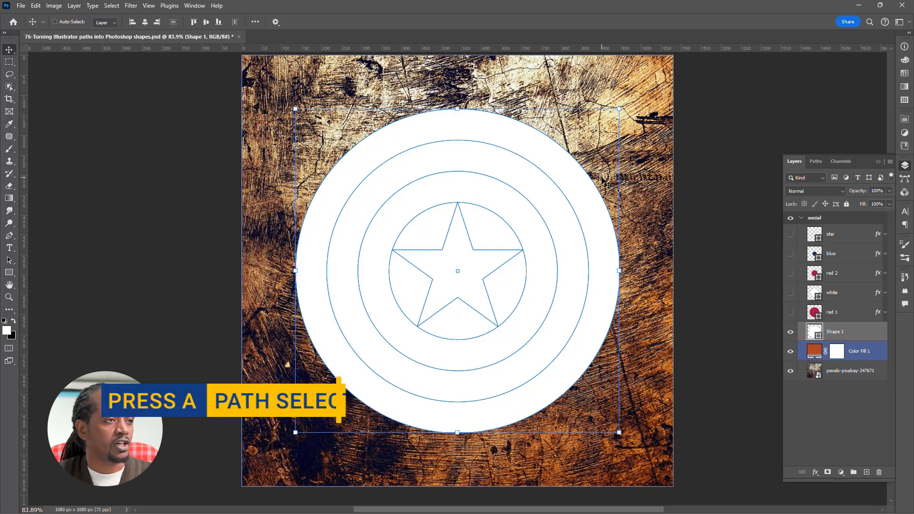
Separate the nested circles and star into five shape layers by repeatedly cutting all paths inside the outermost one to a new layer
key(a)
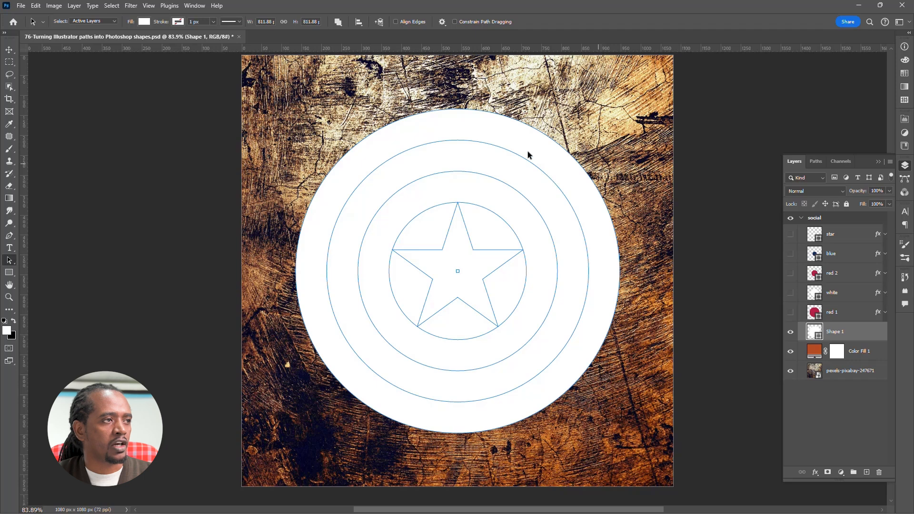
drag(282, 106, 635, 441)
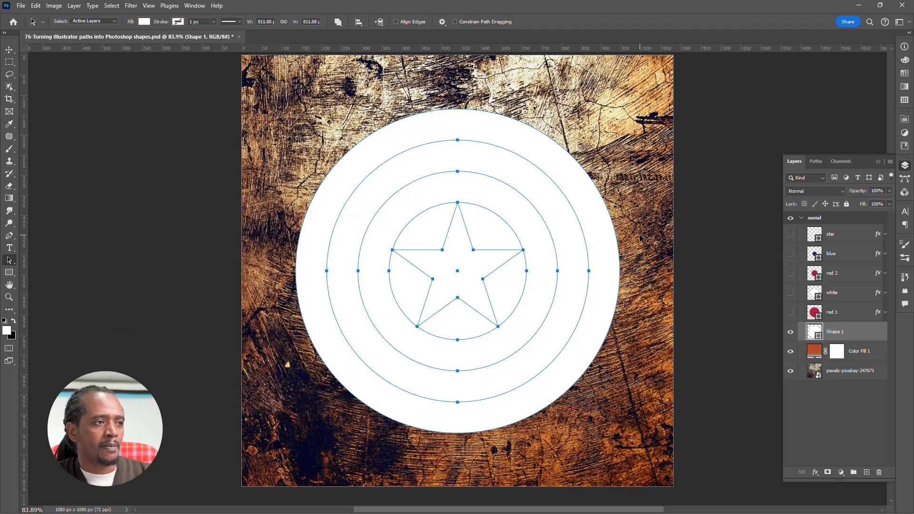
key(ctrl+shift+j)
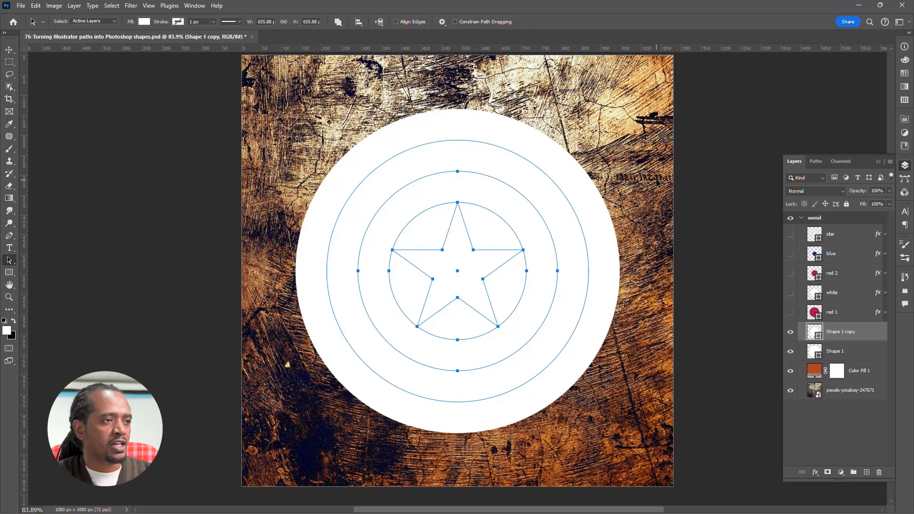
key(ctrl+j)
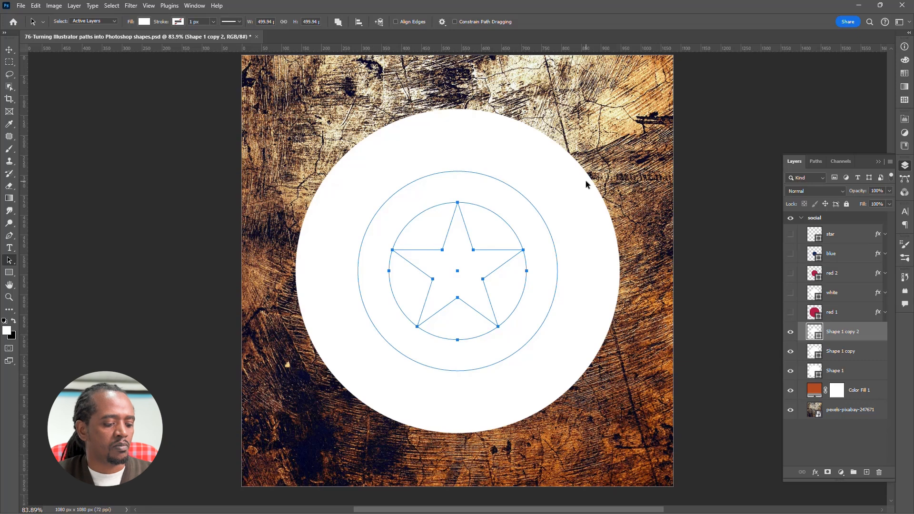
key(ctrl)
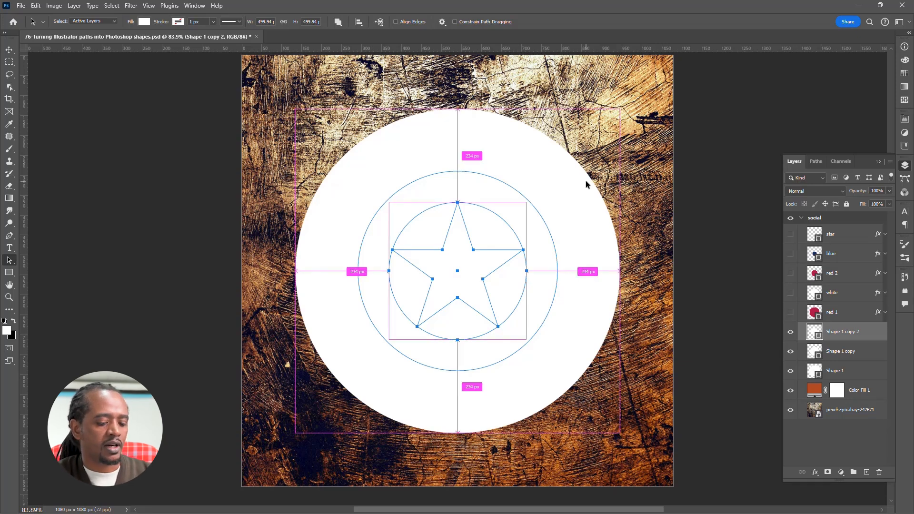
key(ctrl+shift+j)
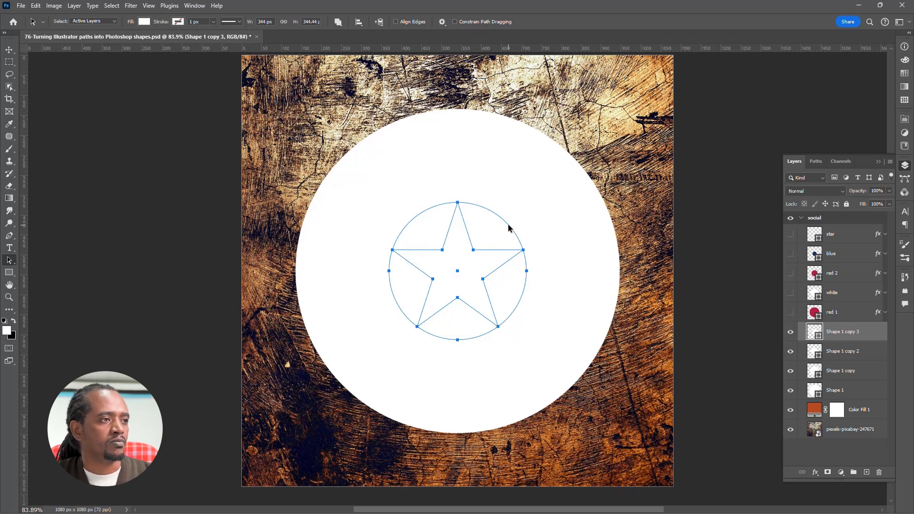
key(ctrl)
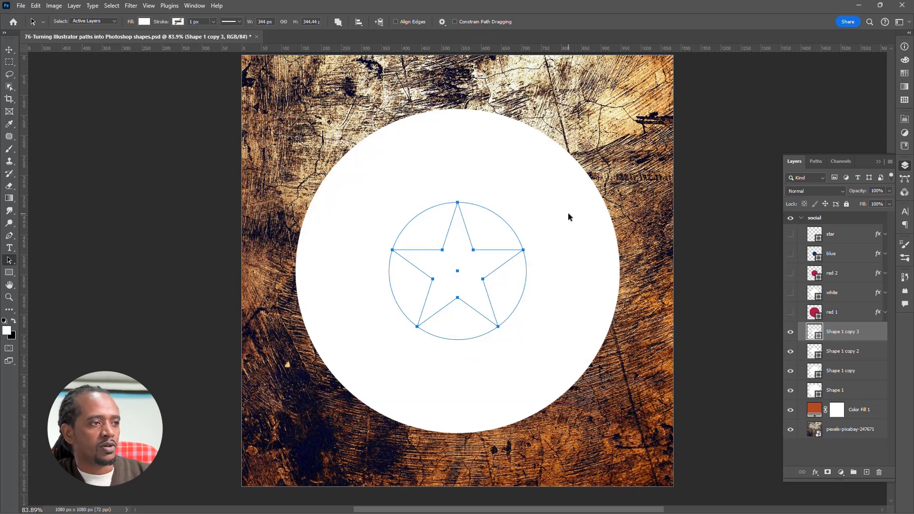
key(ctrl+j)
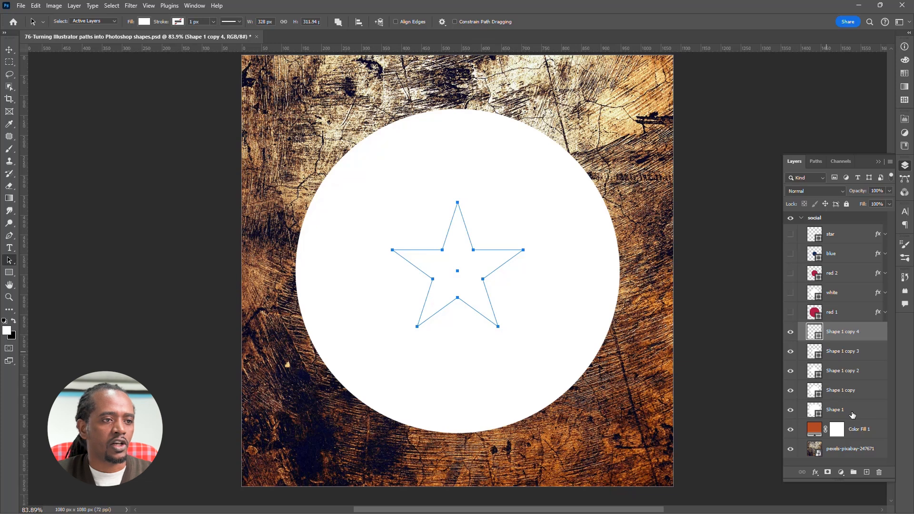
Rename the new star's layer star, the smallest circle's layer blue and the second-smallest circle's layer red2
double_click(846, 333)
text(star)
click(837, 354)
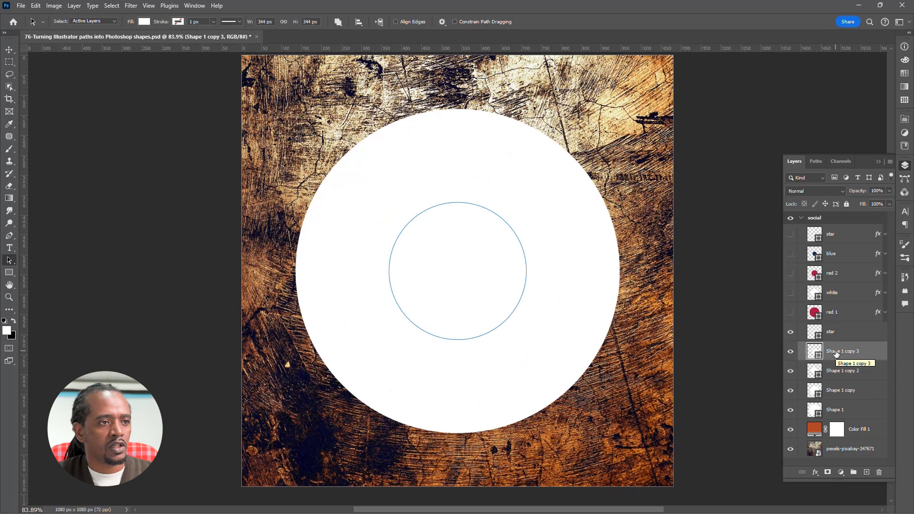
double_click(836, 353)
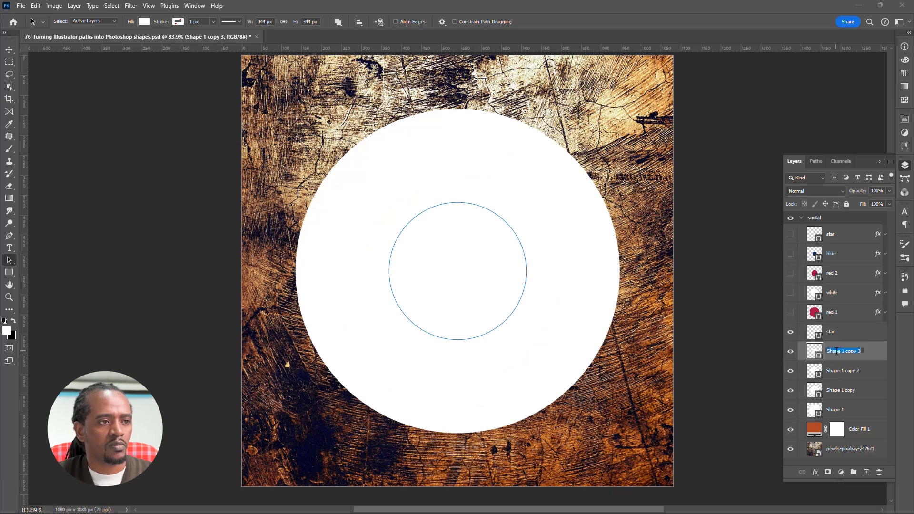
text(blue)
click(833, 373)
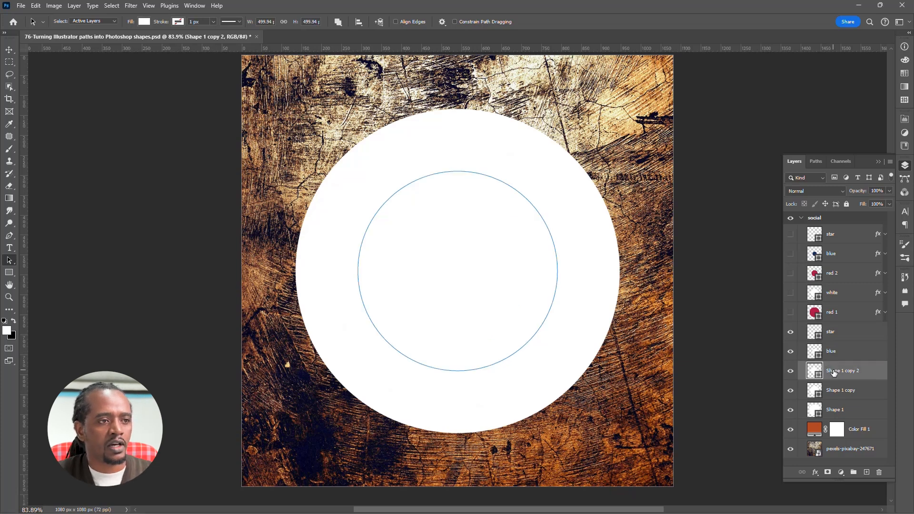
double_click(833, 372)
text(red2)
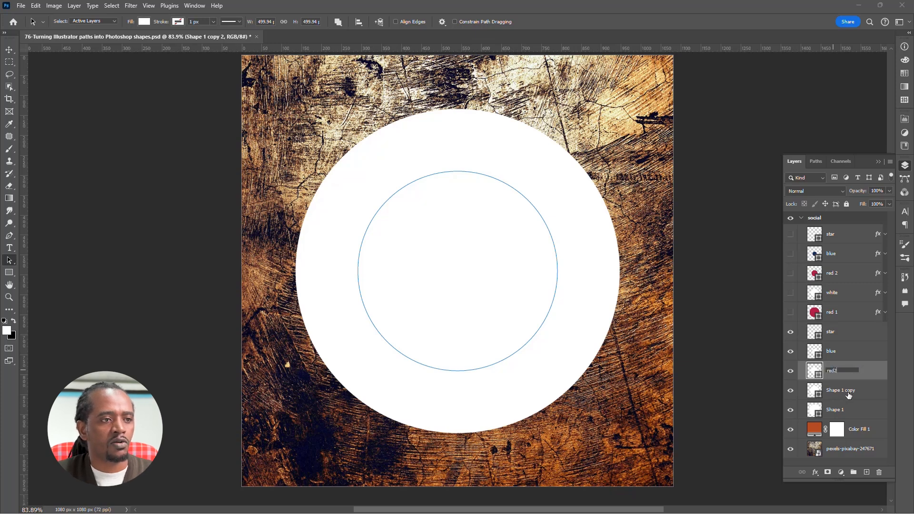
Rename the second-largest circle's layer white and the largest circle's layer red1
click(848, 395)
double_click(848, 395)
text(white)
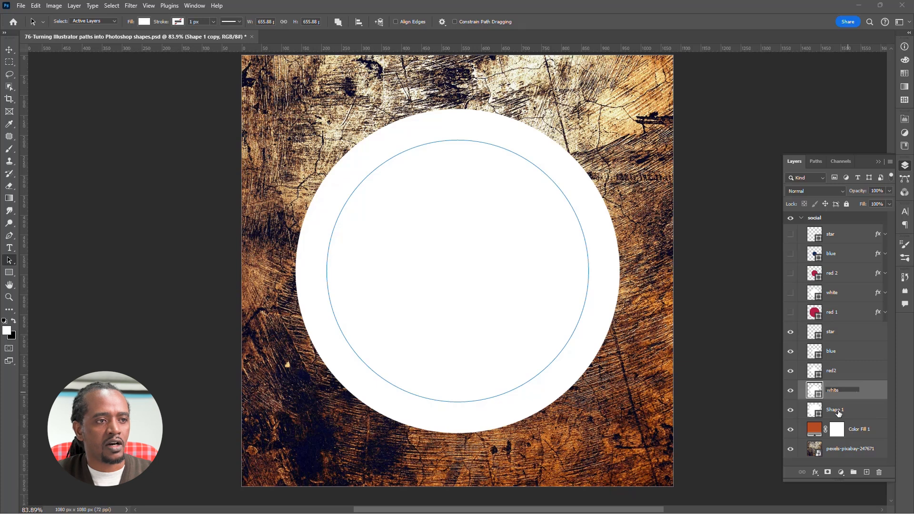
click(839, 411)
double_click(839, 411)
text(red1)
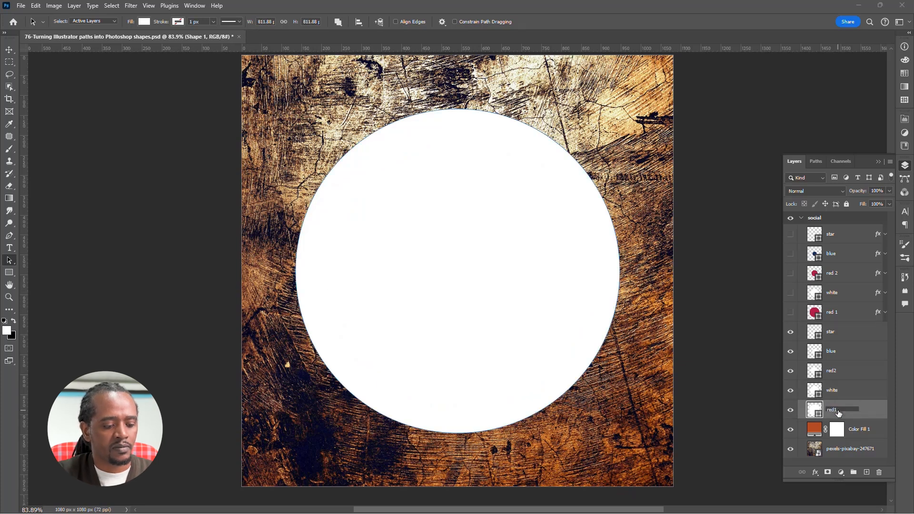
key(Return)
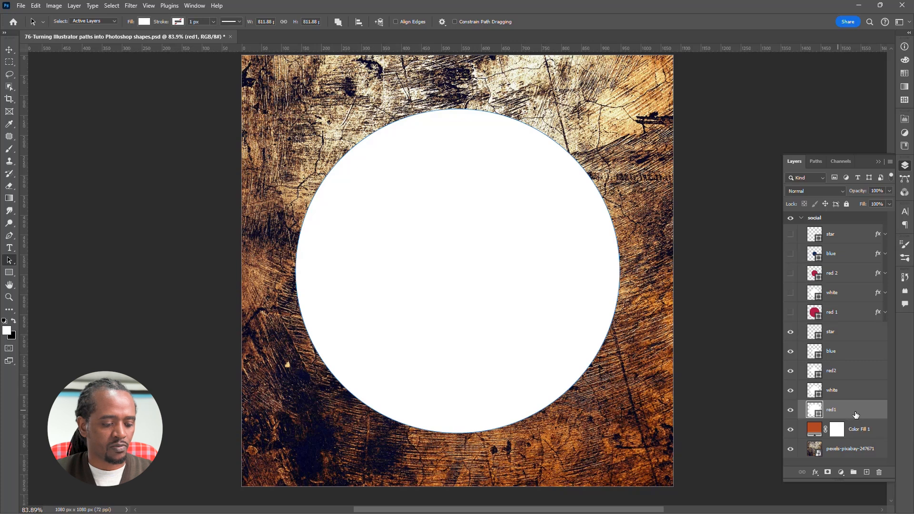
Copy the hex fill colour of the shield's outermost red circle in Illustrator and return to Photoshop
key(alt+Tab)
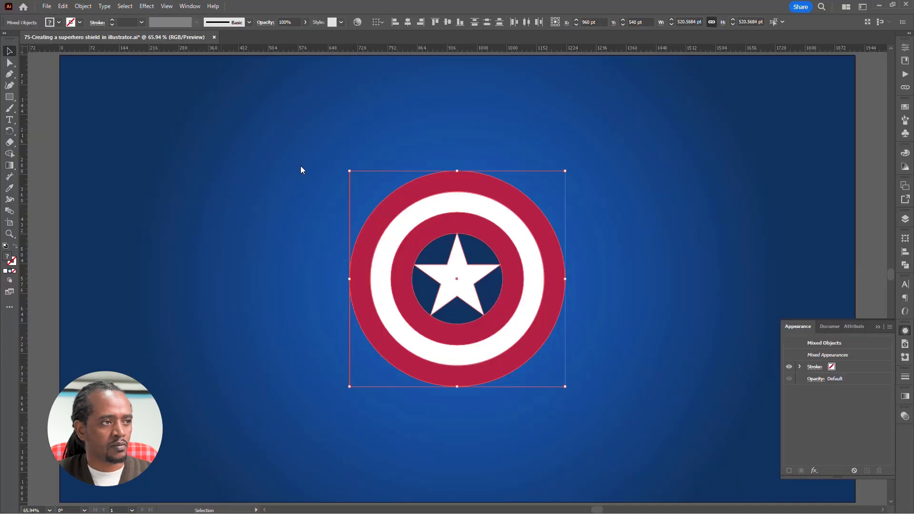
double_click(8, 257)
key(ctrl+c)
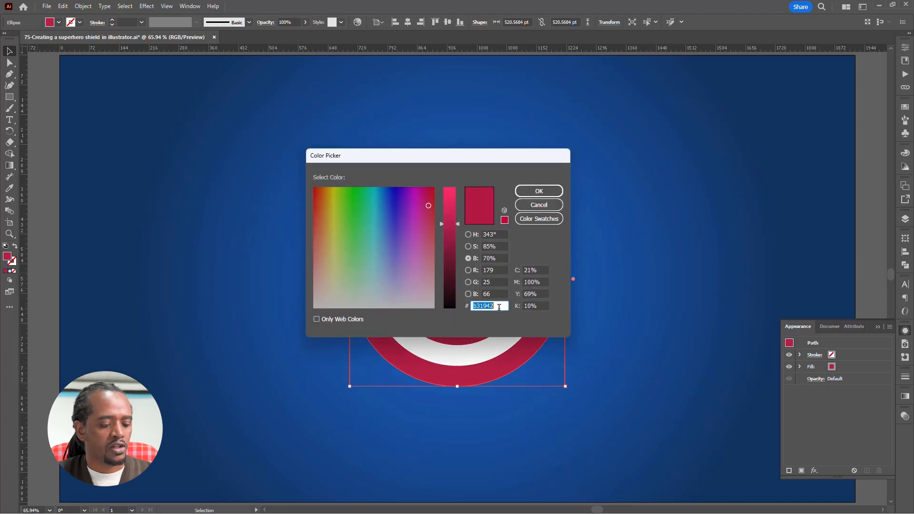
click(539, 192)
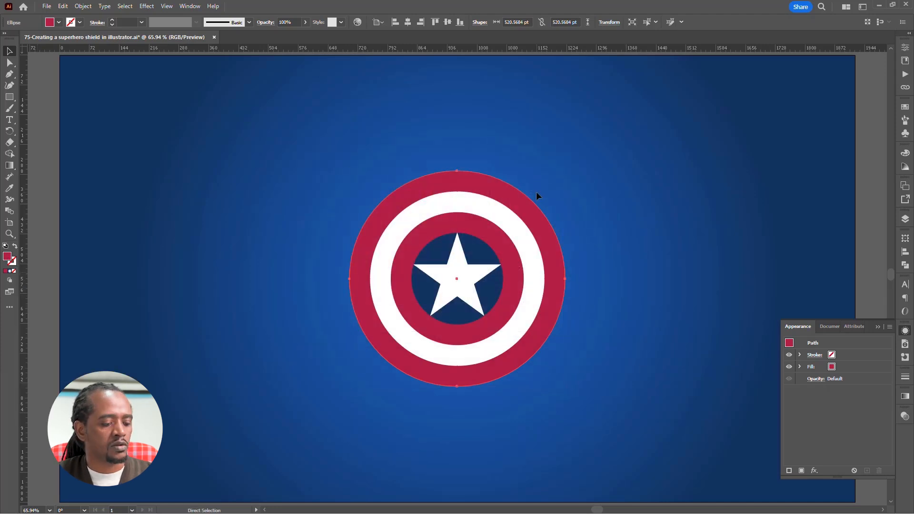
click(536, 191)
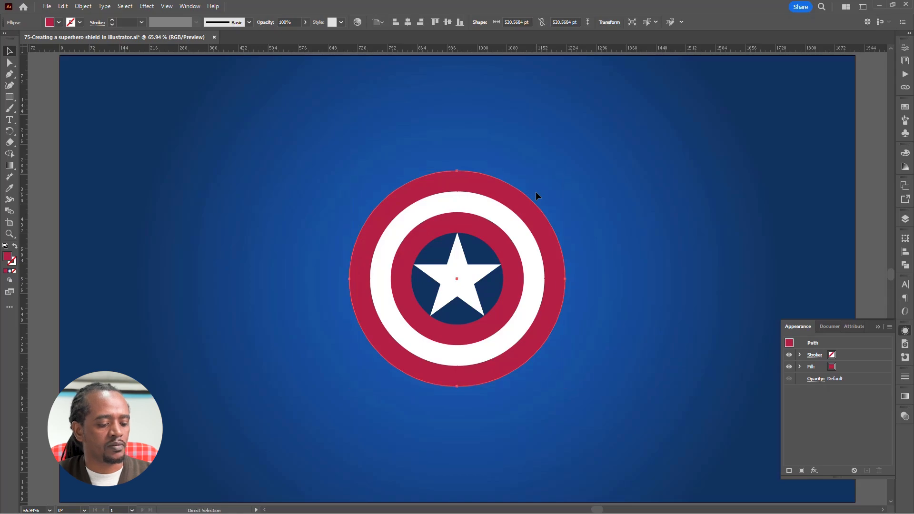
key(super+Tab)
click(315, 167)
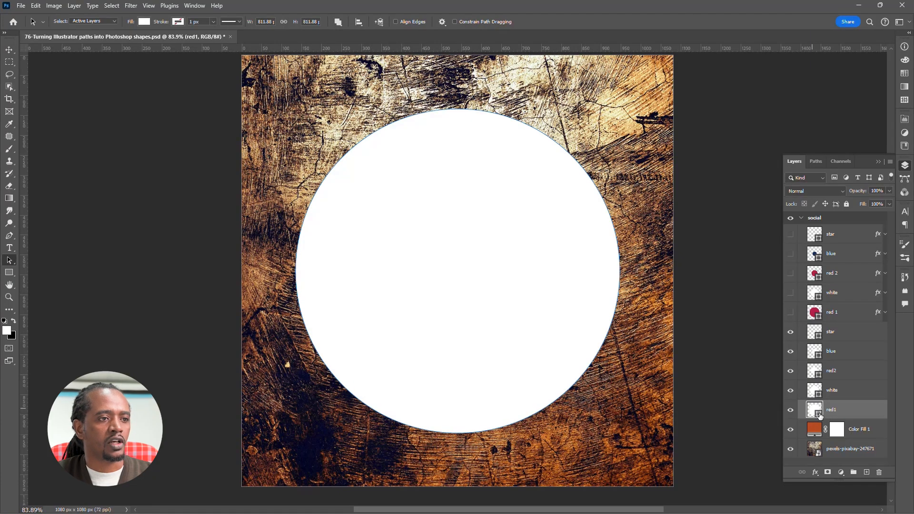
Fill the new red1 and red2 shape layers with the copied red, hex b31942
double_click(815, 410)
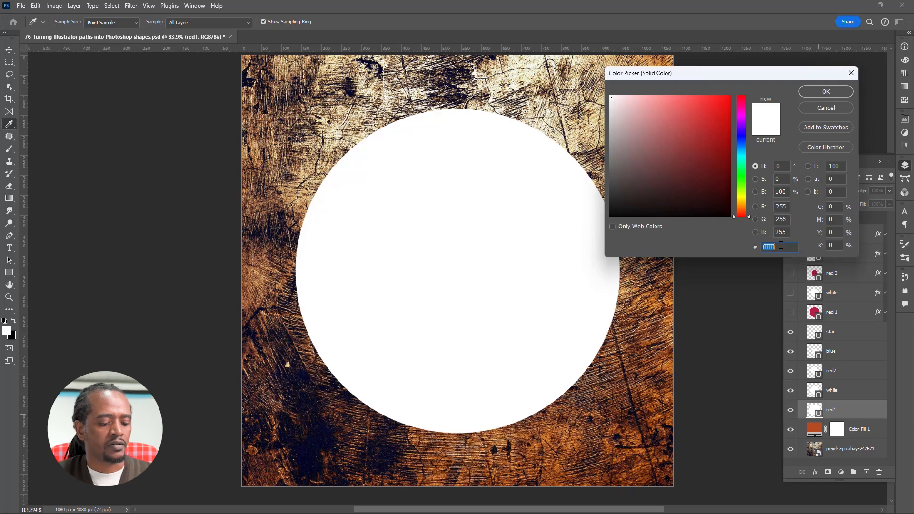
key(ctrl+v)
click(827, 90)
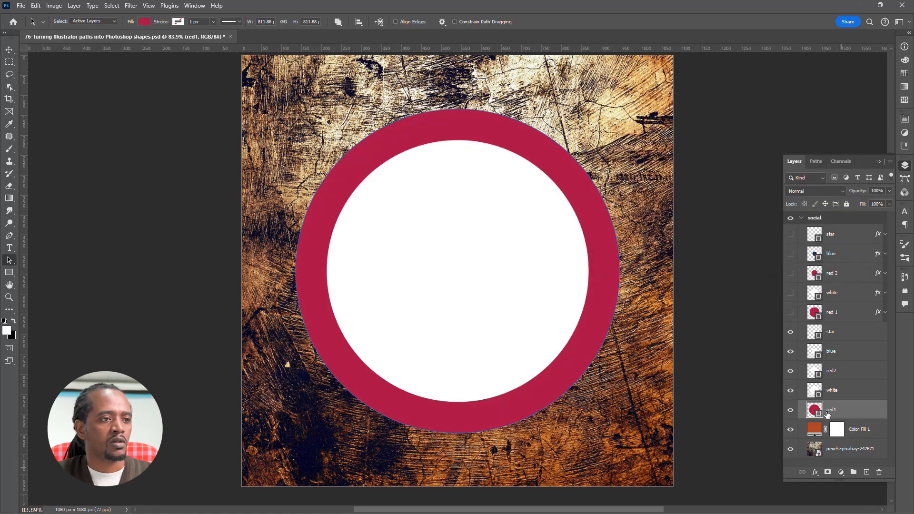
double_click(819, 377)
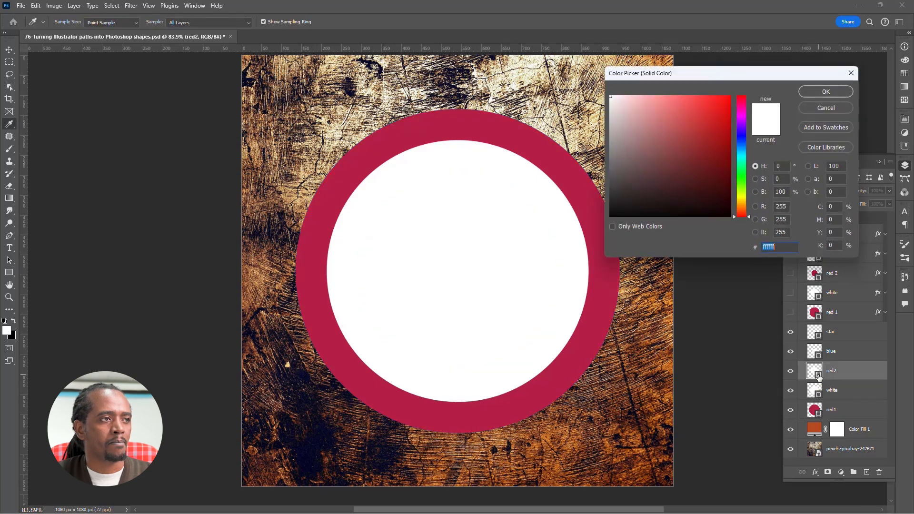
key(ctrl+v)
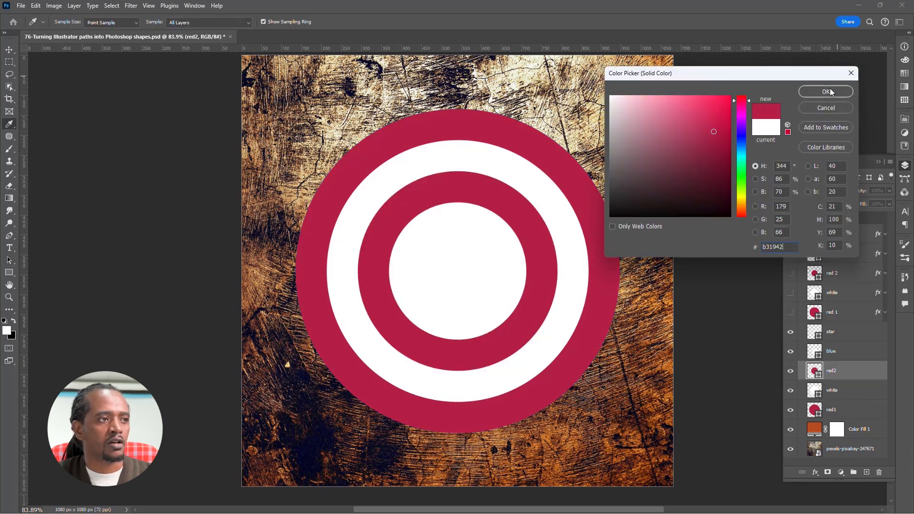
click(828, 92)
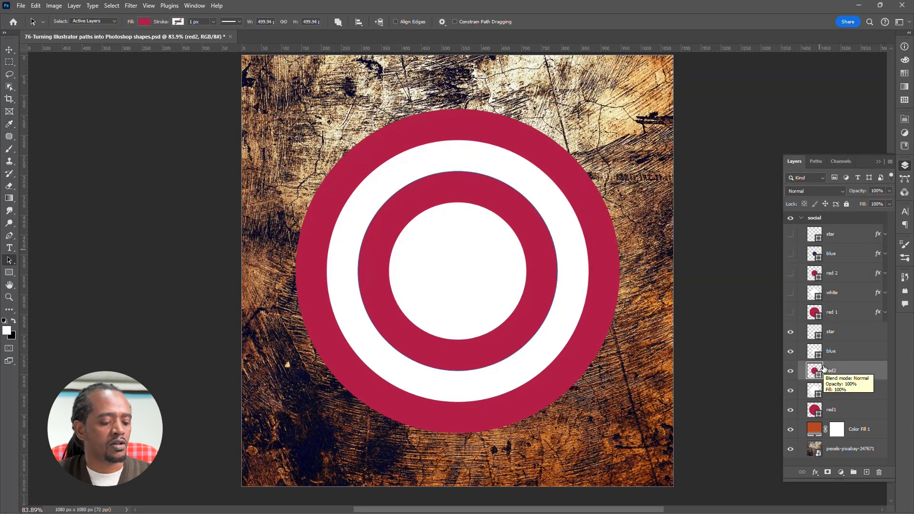
Copy the hex fill colour 0a3161 of the shield's inner blue circle in Illustrator and return to Photoshop
key(alt+Tab)
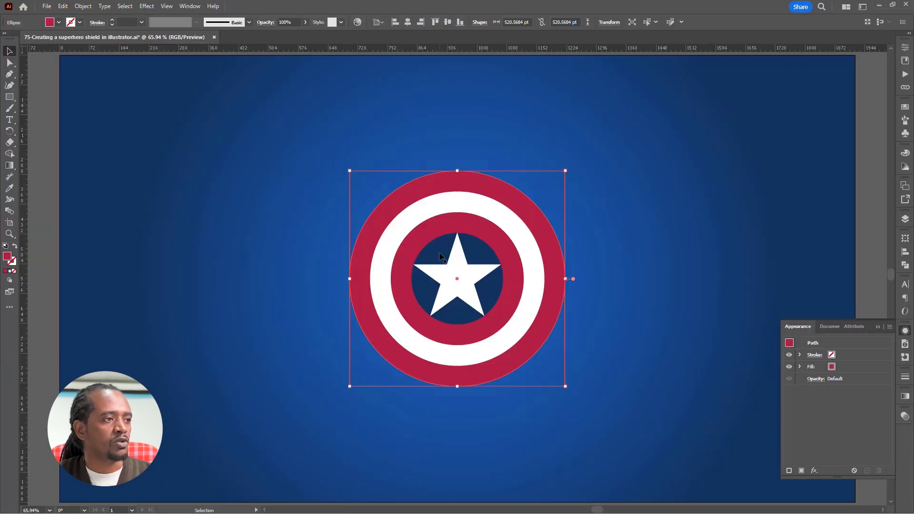
click(439, 257)
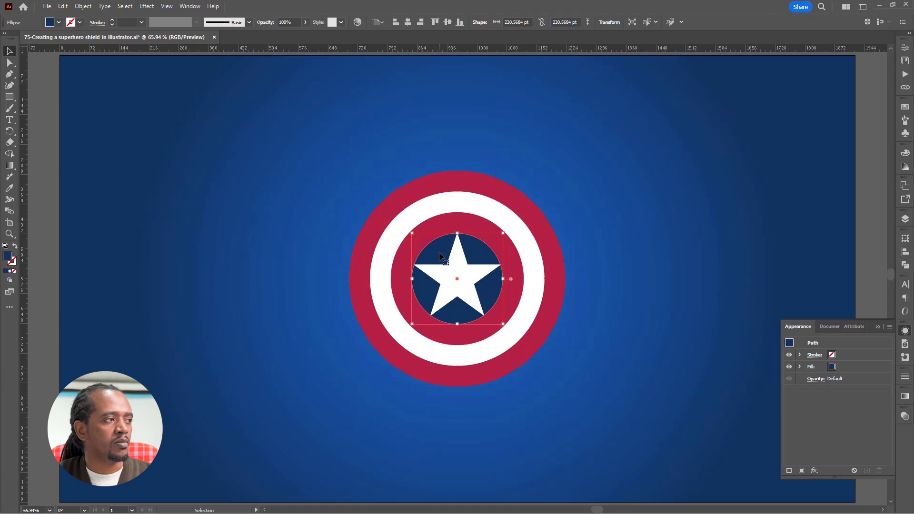
double_click(7, 256)
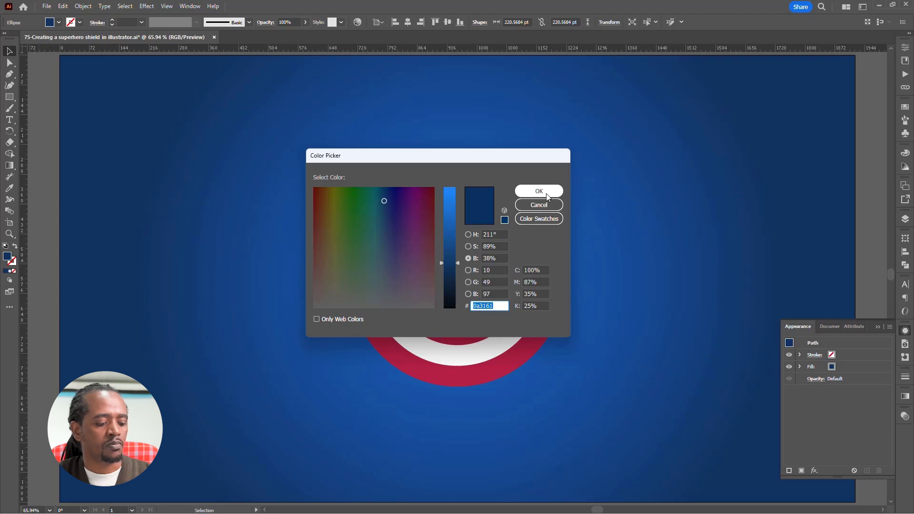
key(alt+Tab)
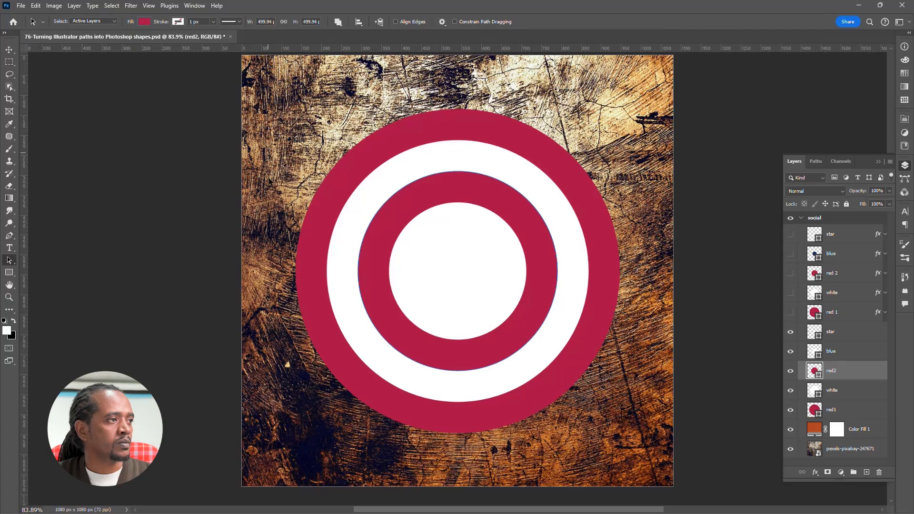
Fill the new blue shape layer with hex 0a3161
double_click(819, 357)
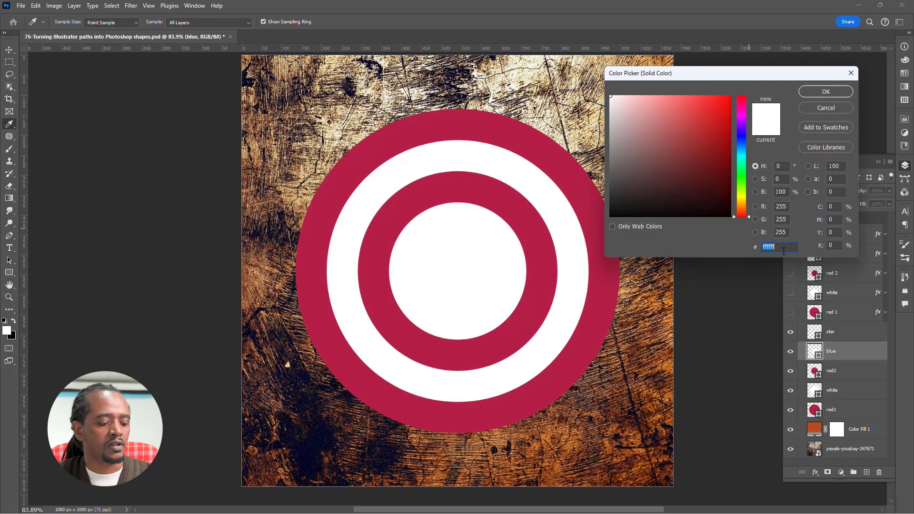
text(0a3161)
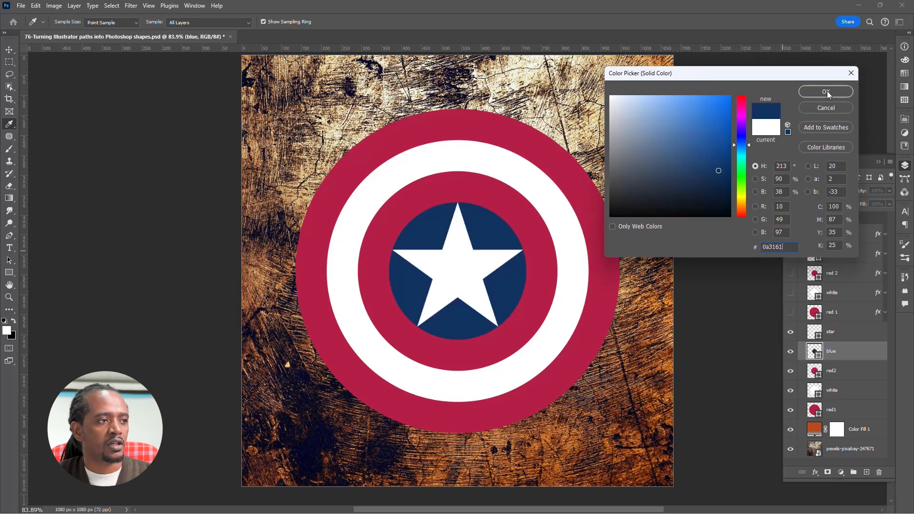
click(826, 92)
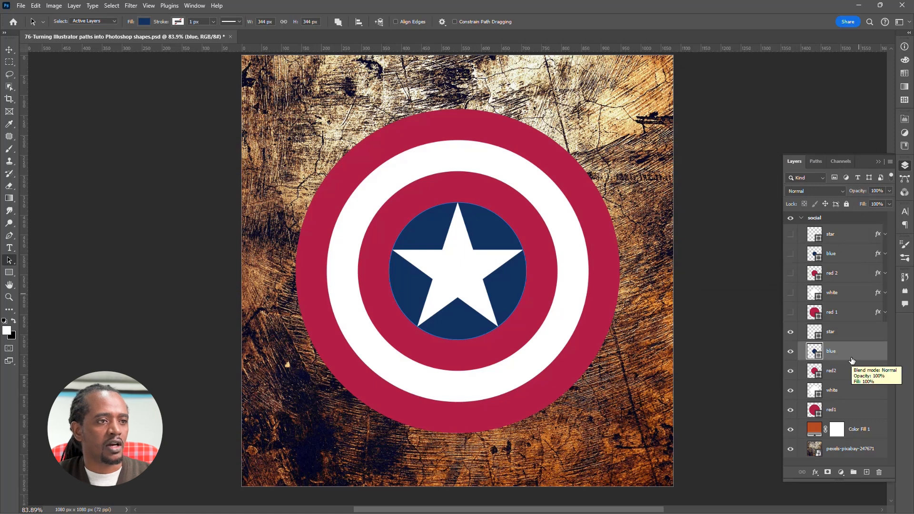
Add a Bevel & Emboss effect to the new star layer with Pillow Emboss style, Smooth technique, 100% depth and 5 px size
click(849, 334)
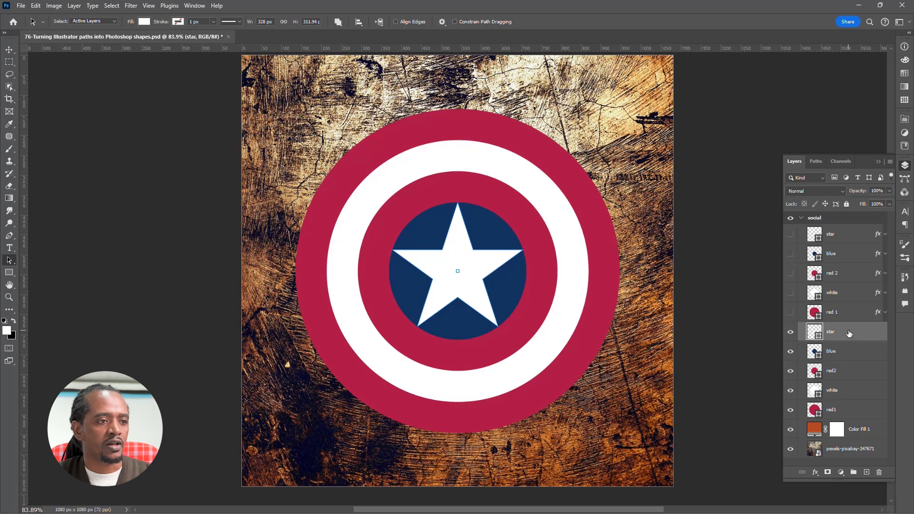
click(815, 472)
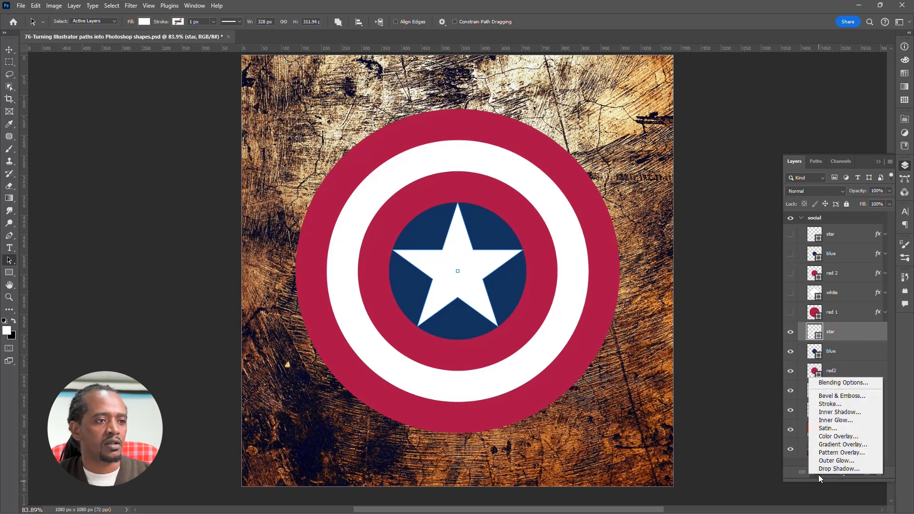
click(861, 397)
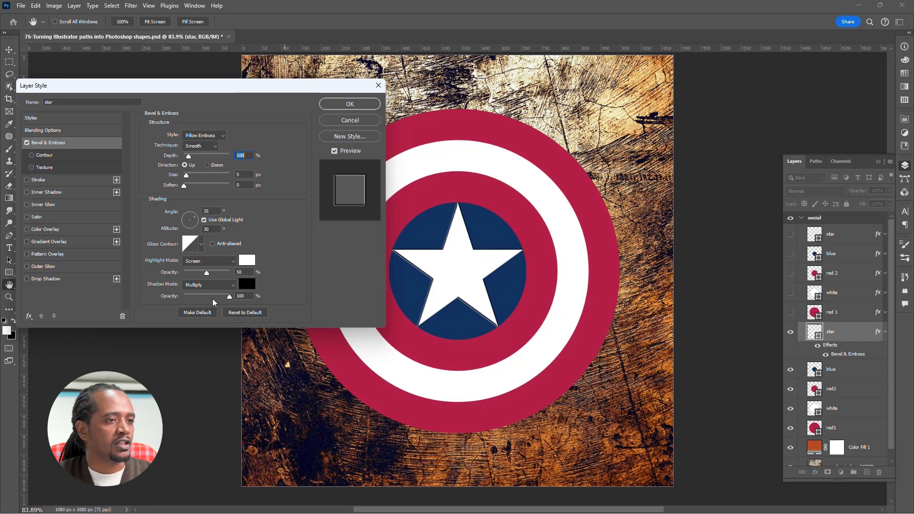
click(353, 104)
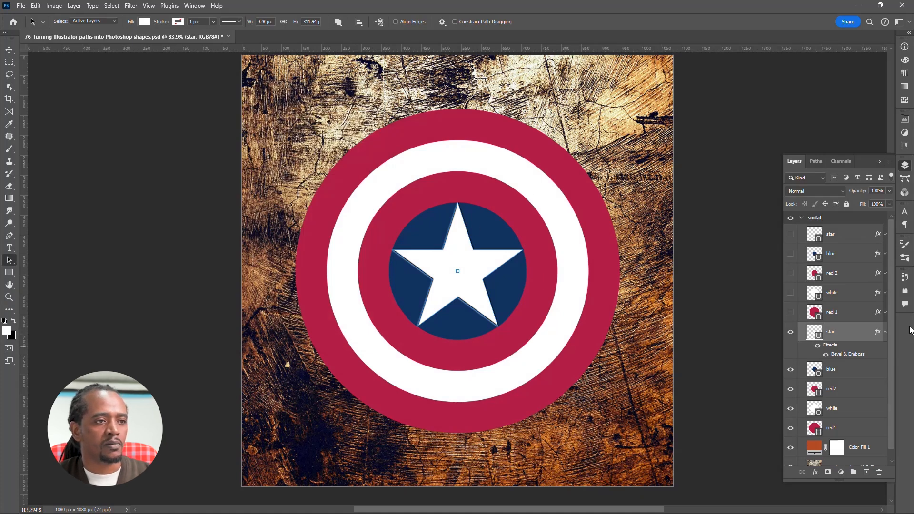
Copy the star's layer style and paste it onto the new blue, red2, white and red1 layers
right_click(860, 358)
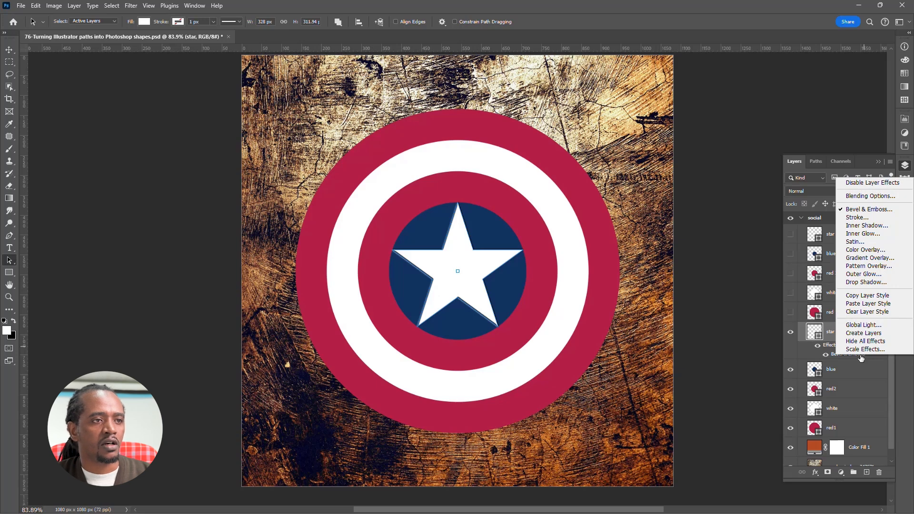
click(884, 296)
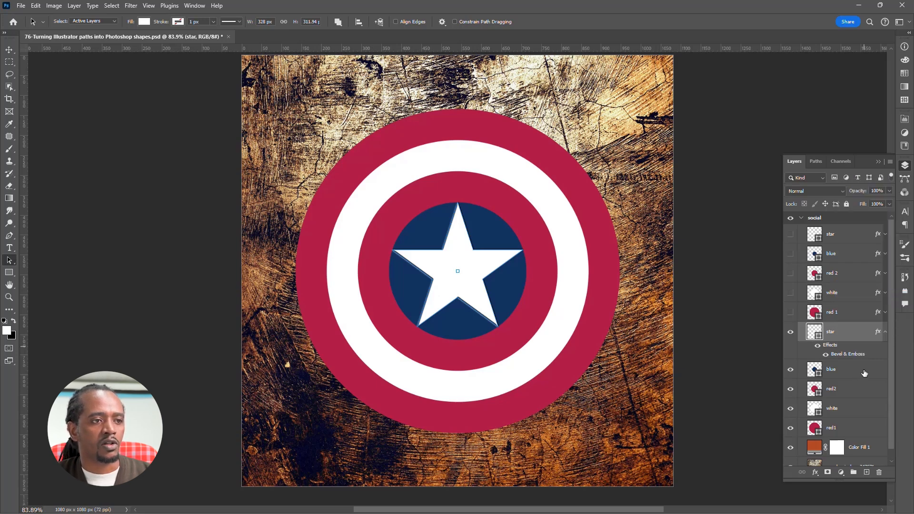
click(868, 374)
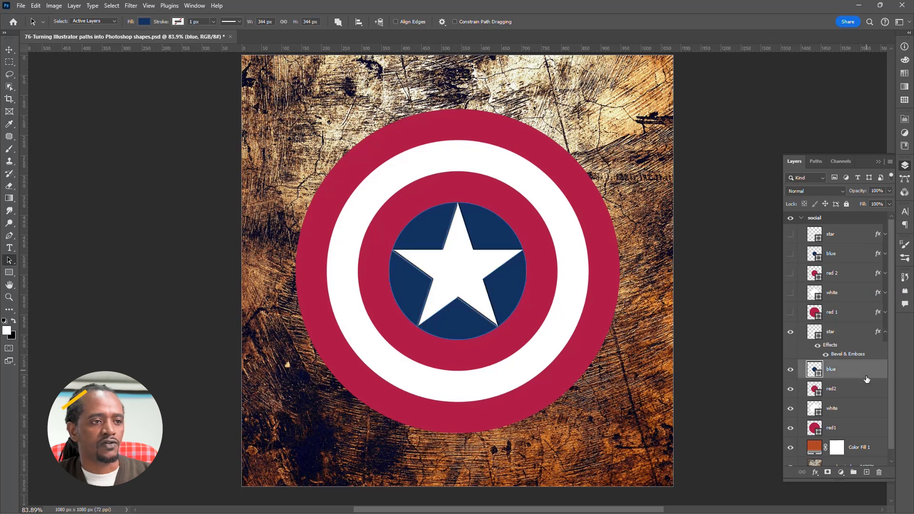
shift+click(862, 430)
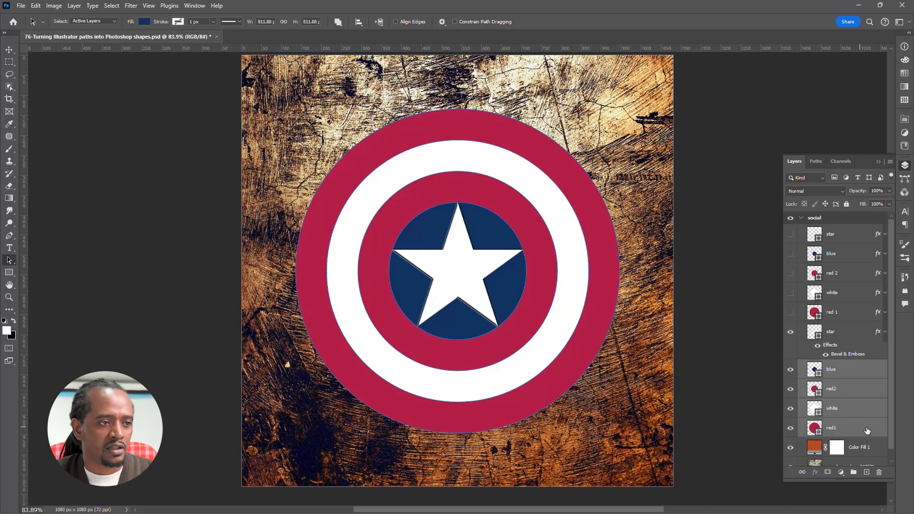
right_click(867, 430)
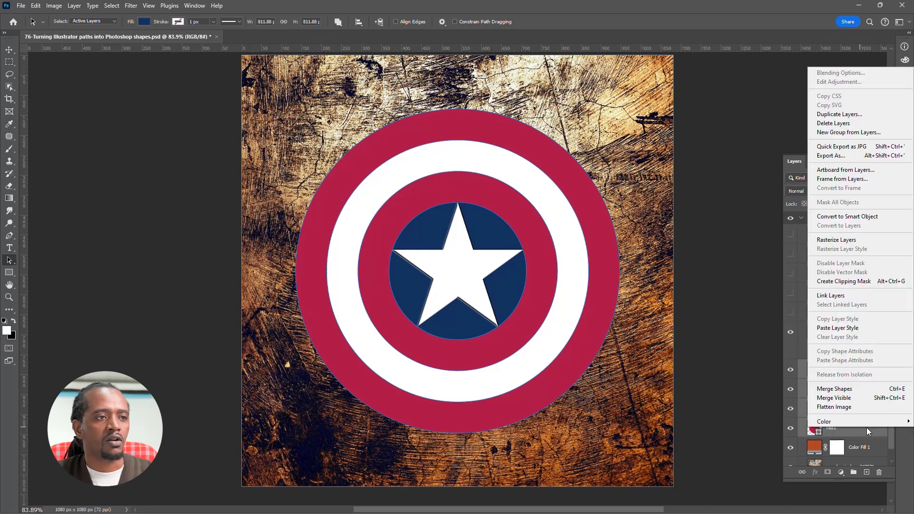
click(860, 329)
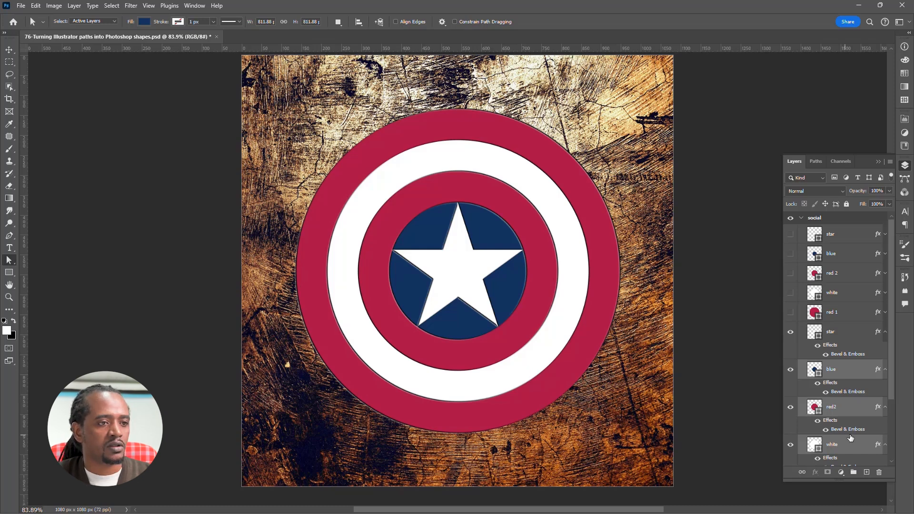
Change the Bevel & Emboss style of the red1 layer to Inner Bevel
scroll(852, 438, down, 3)
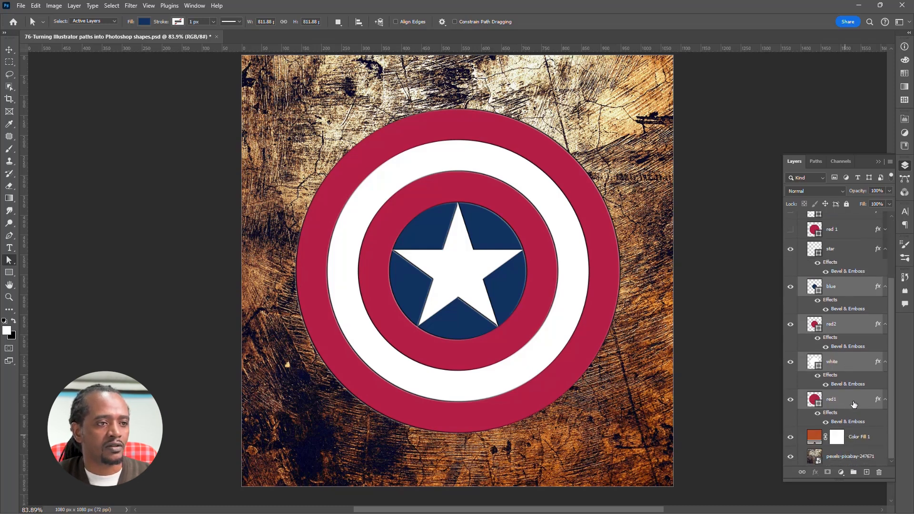
click(854, 401)
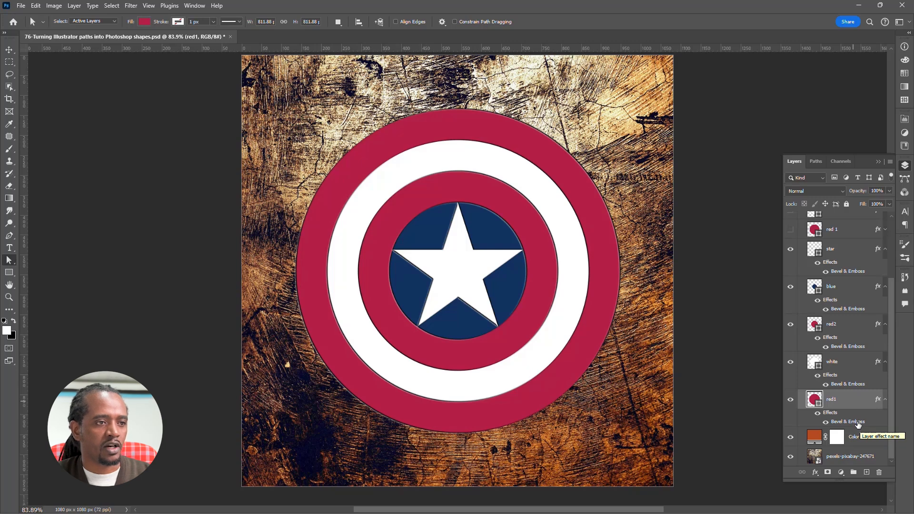
double_click(858, 424)
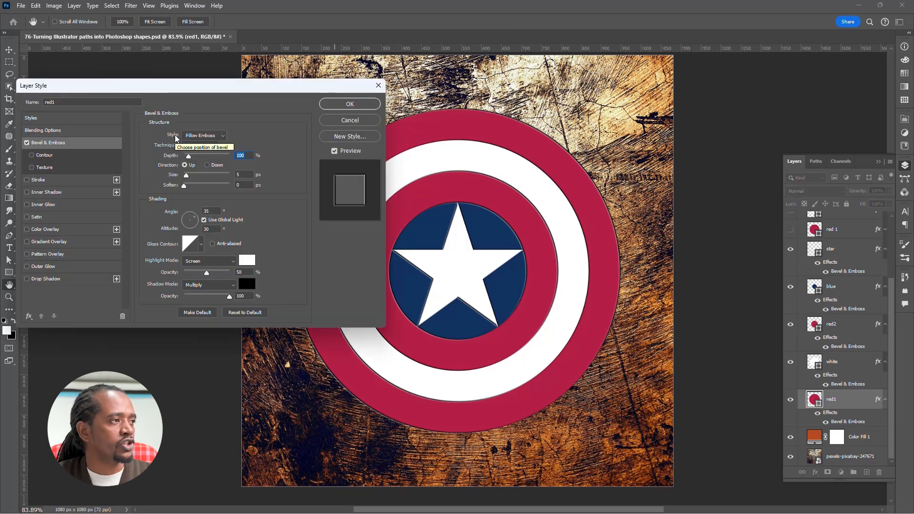
click(212, 137)
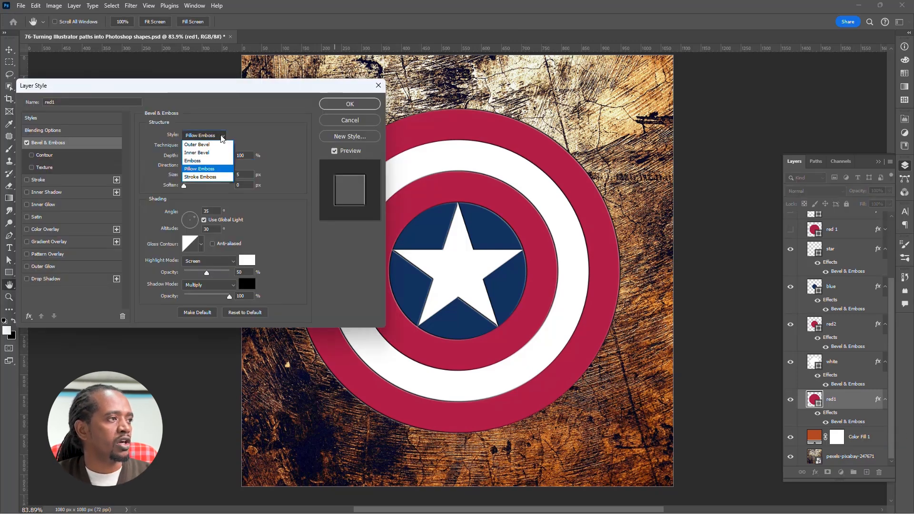
click(210, 153)
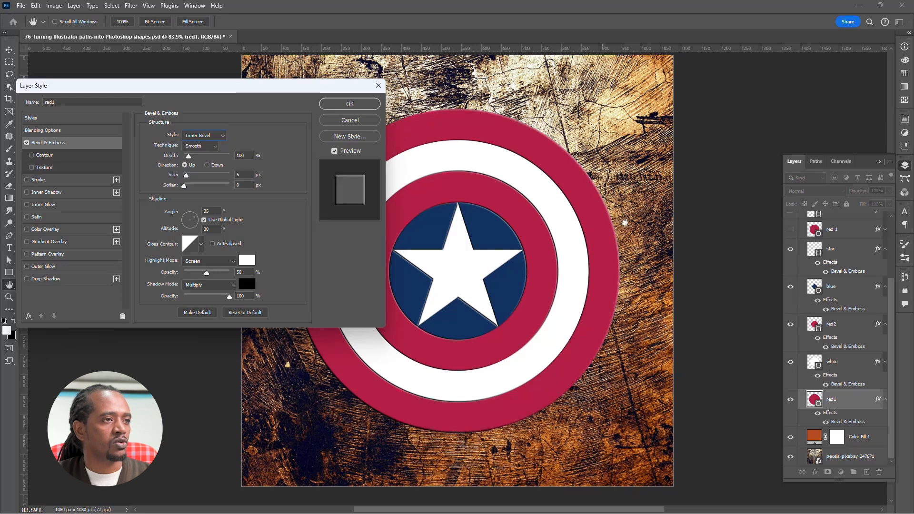
click(351, 108)
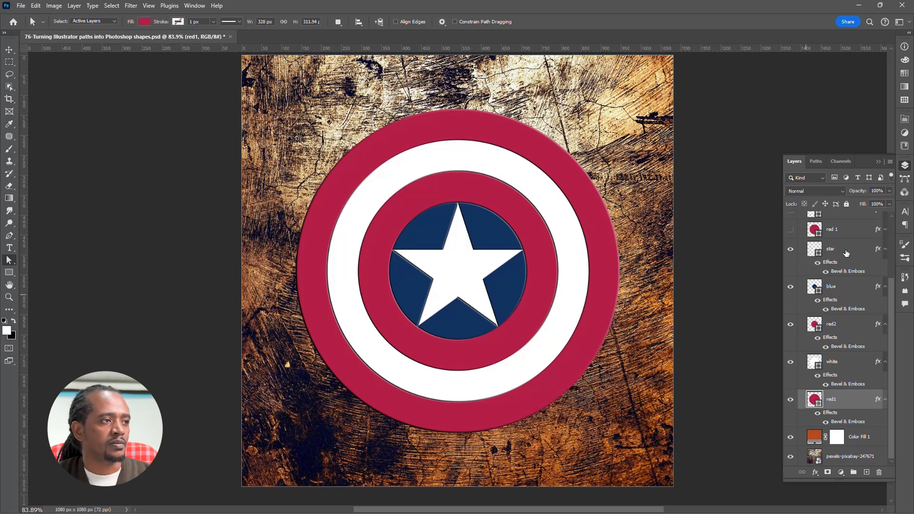
Add an Inner Shadow effect to the new star layer and set its opacity to 50%
click(847, 253)
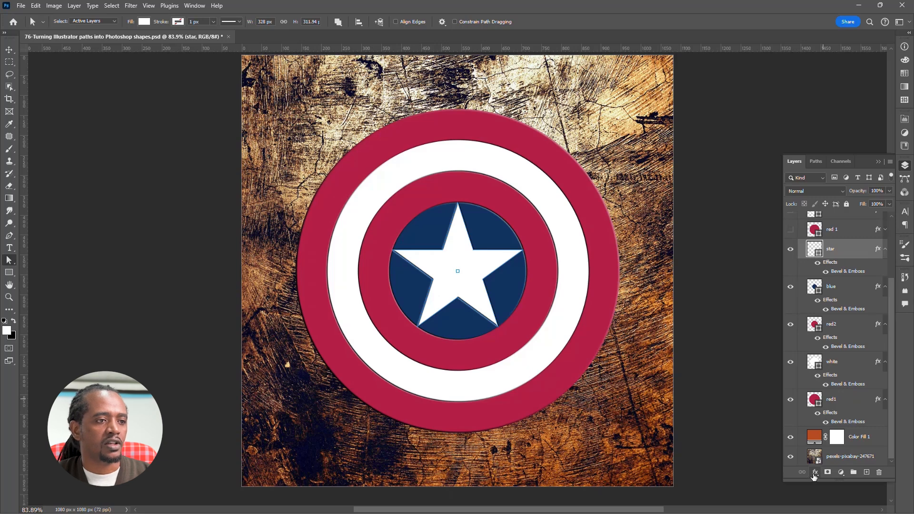
click(814, 476)
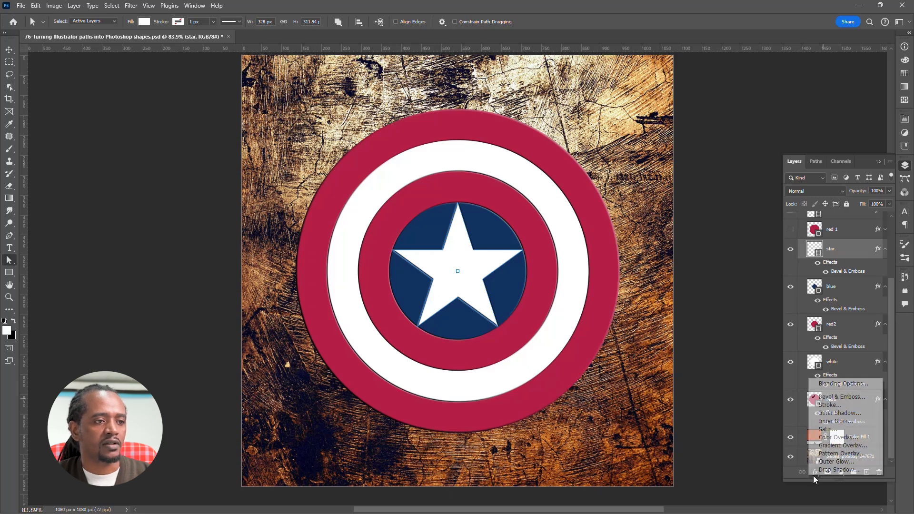
click(864, 415)
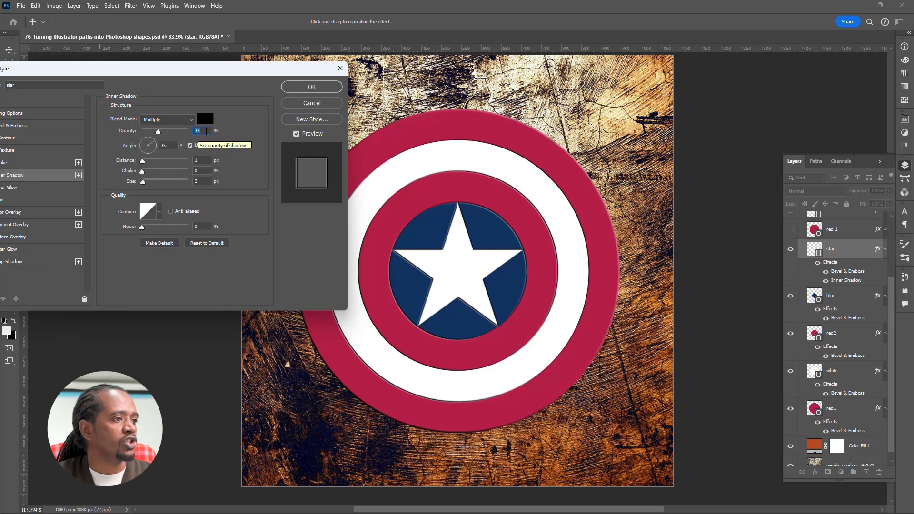
text(50)
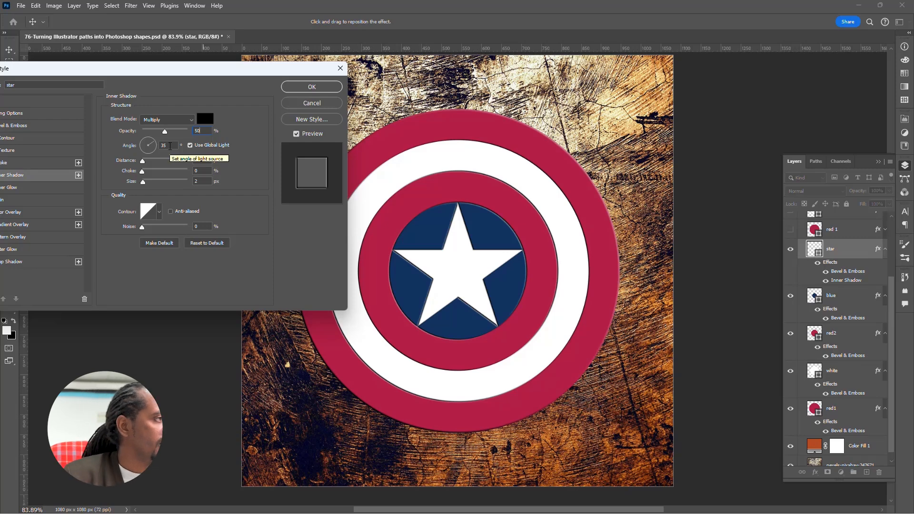
Set the star's Inner Shadow angle to -145° and turn off Use Global Light for the effect
double_click(163, 145)
text(-145)
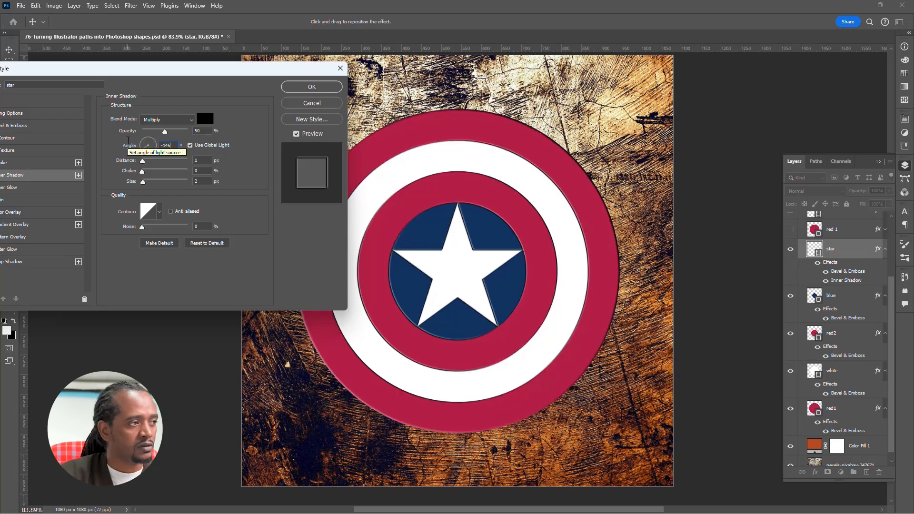
click(190, 145)
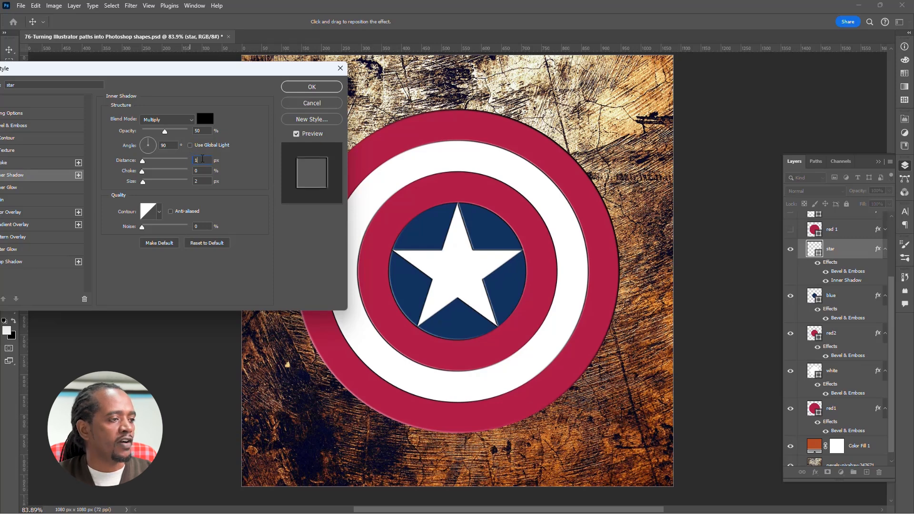
Set the star's Inner Shadow distance to 5 px and size to 5 px, and apply the layer style
text(5)
key(Tab)
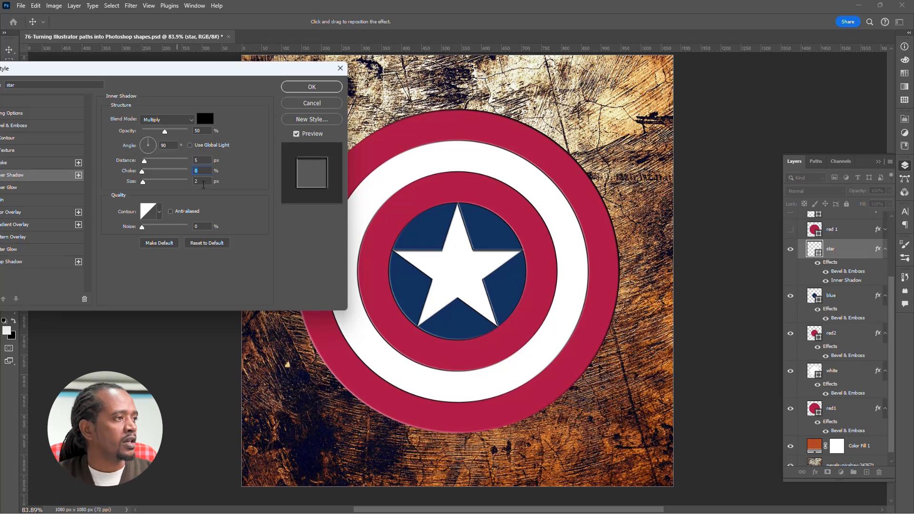
key(Tab)
text(5)
key(Tab)
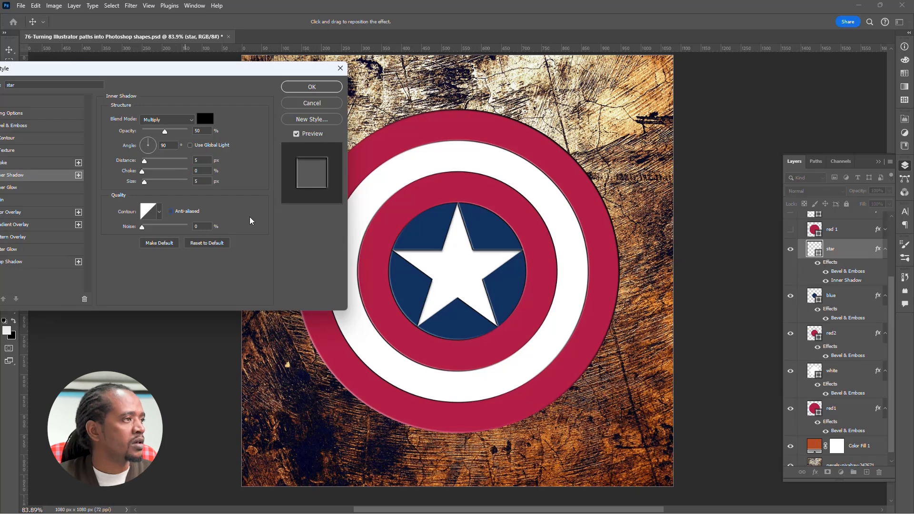
click(322, 89)
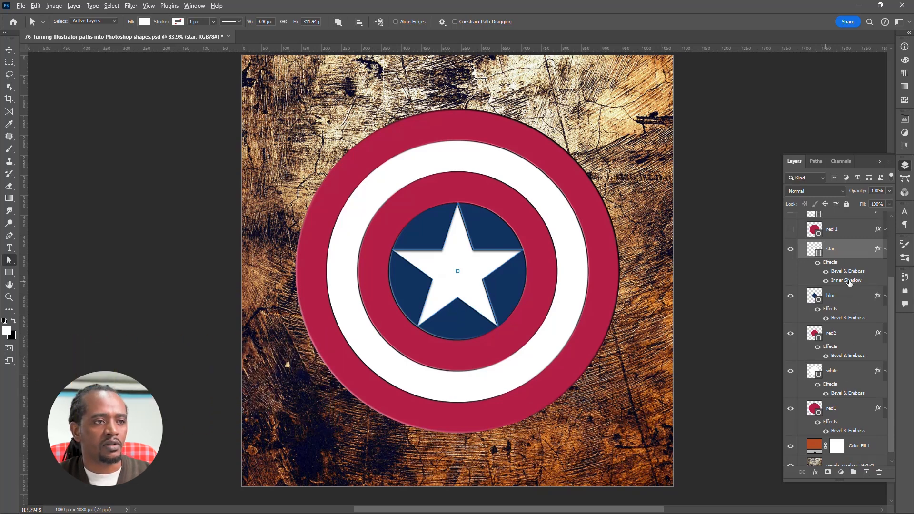
Copy the star's Inner Shadow effect to the new white layer and set its opacity there to 25%
drag(850, 283, 851, 379)
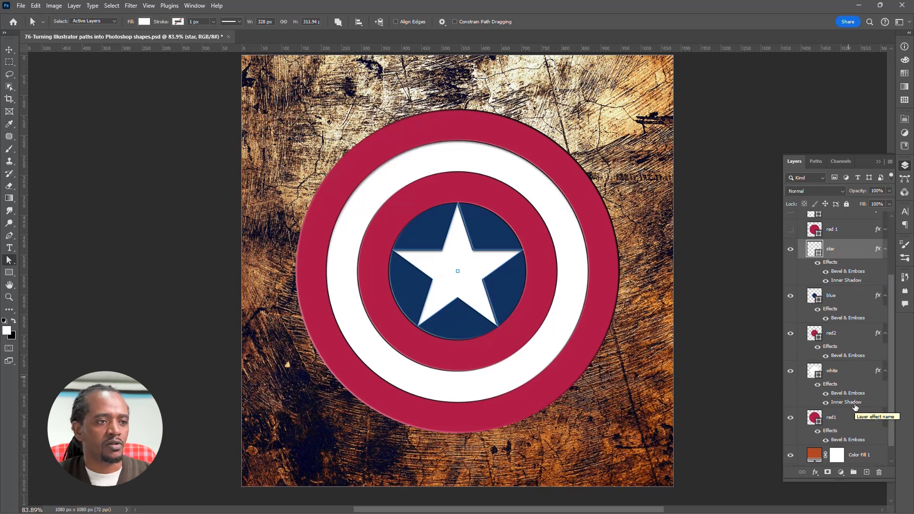
double_click(855, 404)
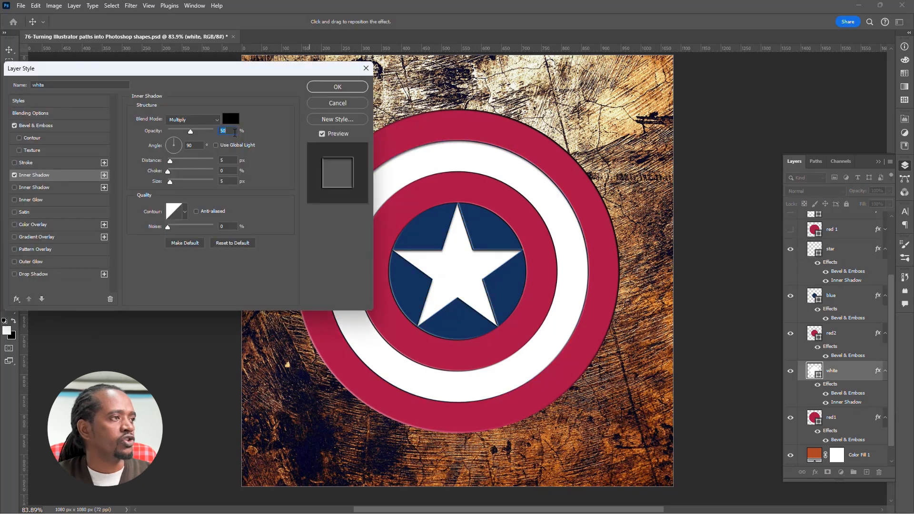
text(25)
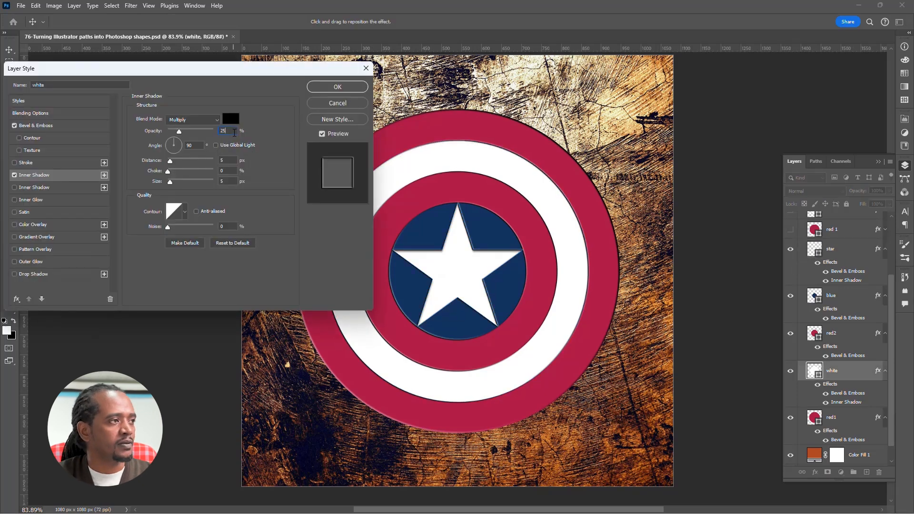
click(346, 91)
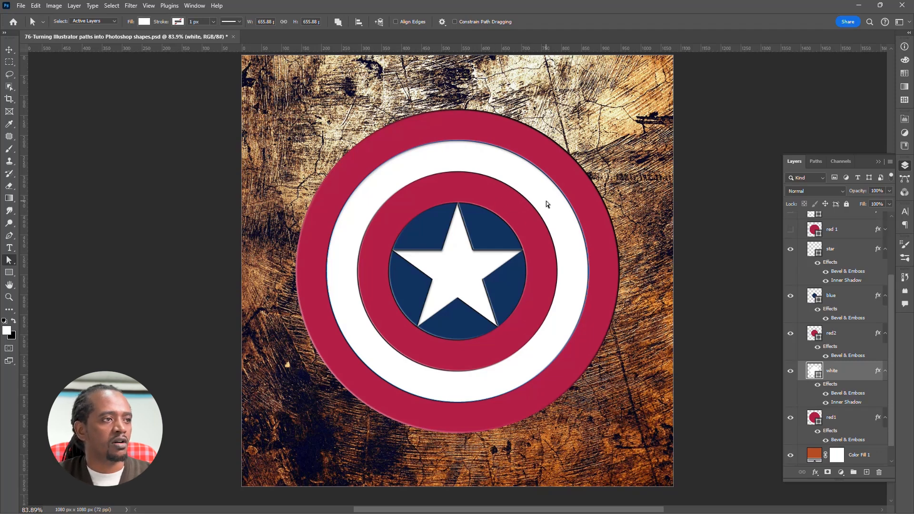
Add a Drop Shadow to the new red2 layer with 50% opacity, -145° angle, 5 px distance and 5 px size, without global light
click(844, 338)
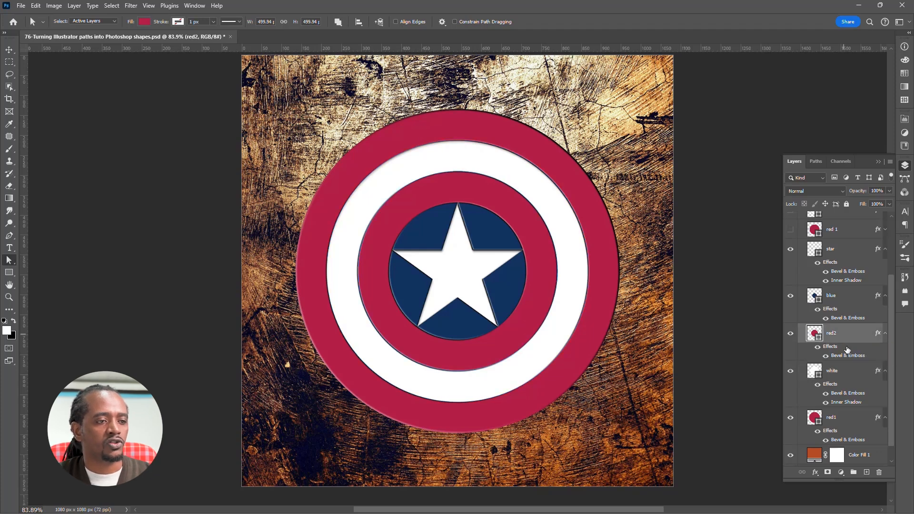
click(816, 476)
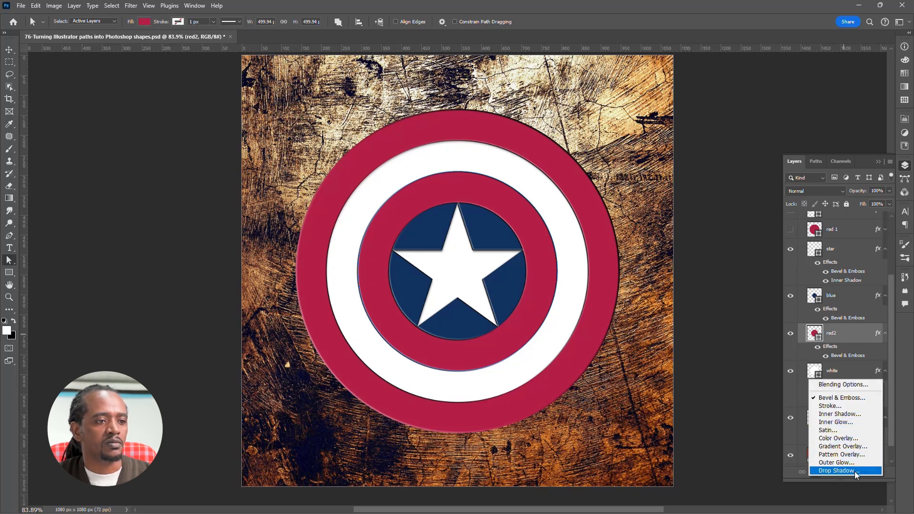
click(839, 470)
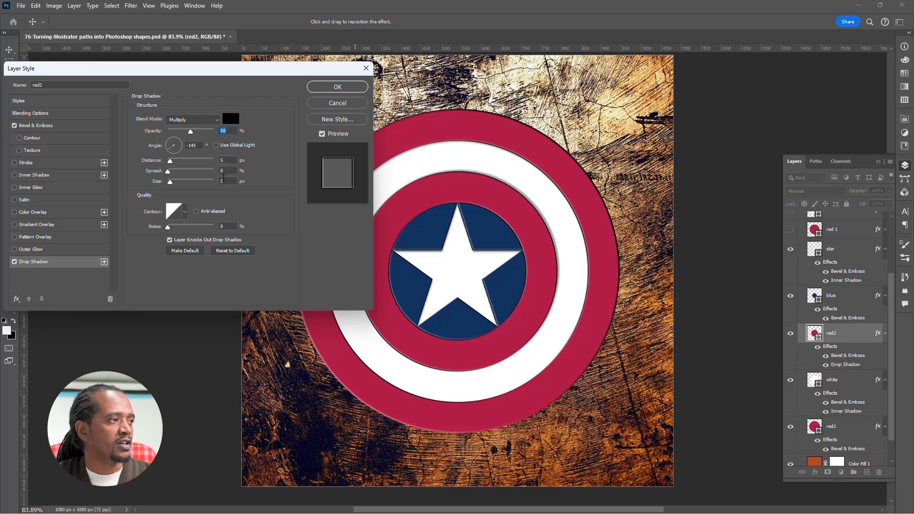
click(336, 88)
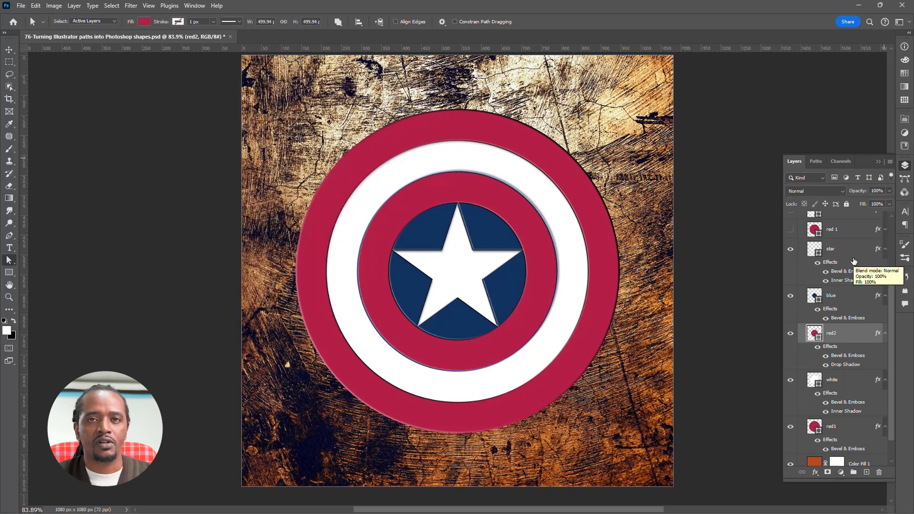